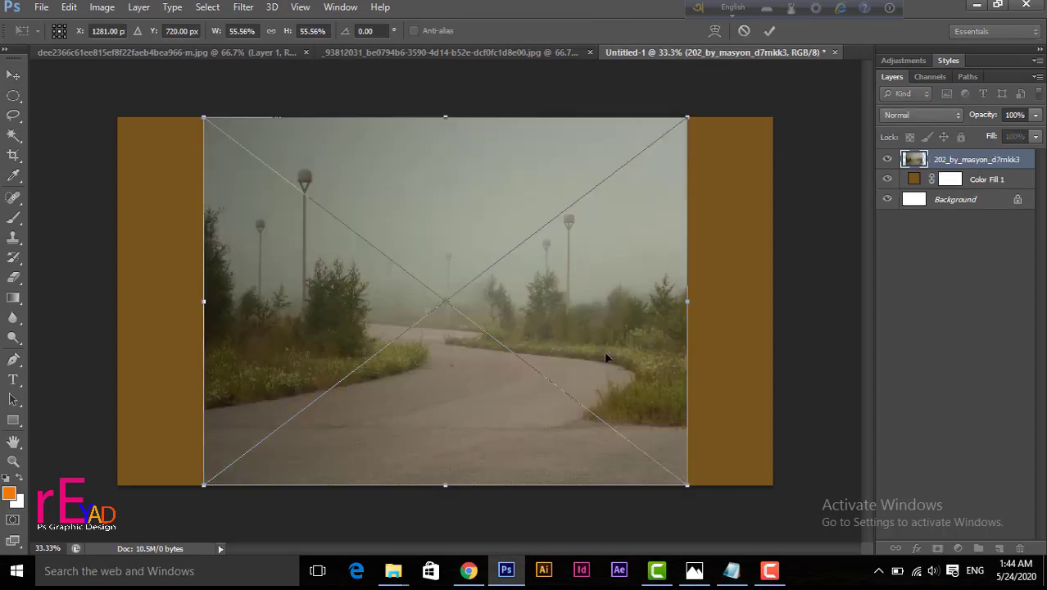
- Stretch the placed road photo on both sides to about 75.25% width so it spans the full canvas
drag(703, 302, 773, 300)
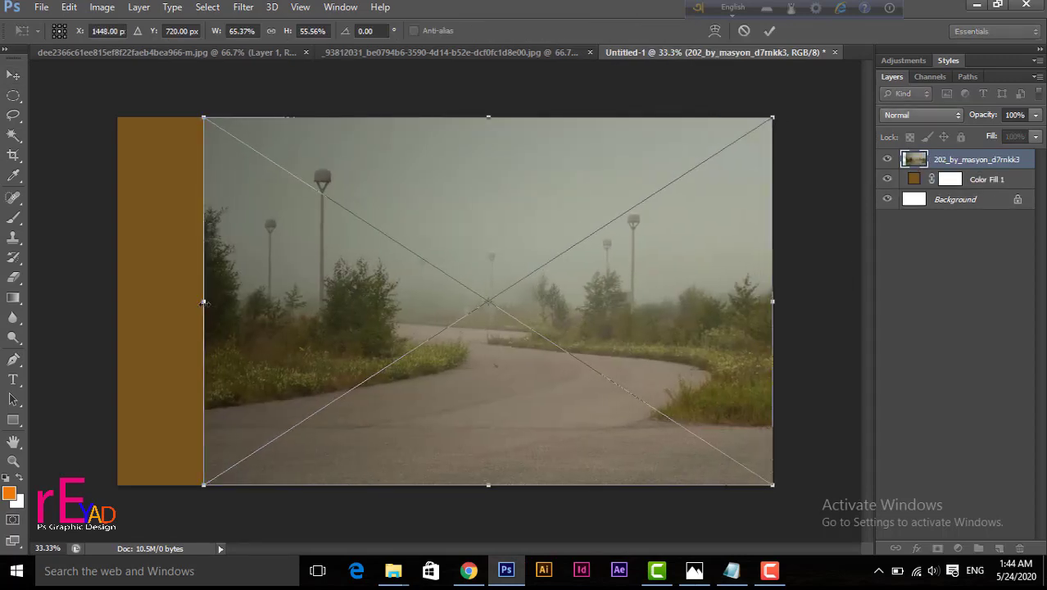
drag(203, 303, 112, 272)
key(v)
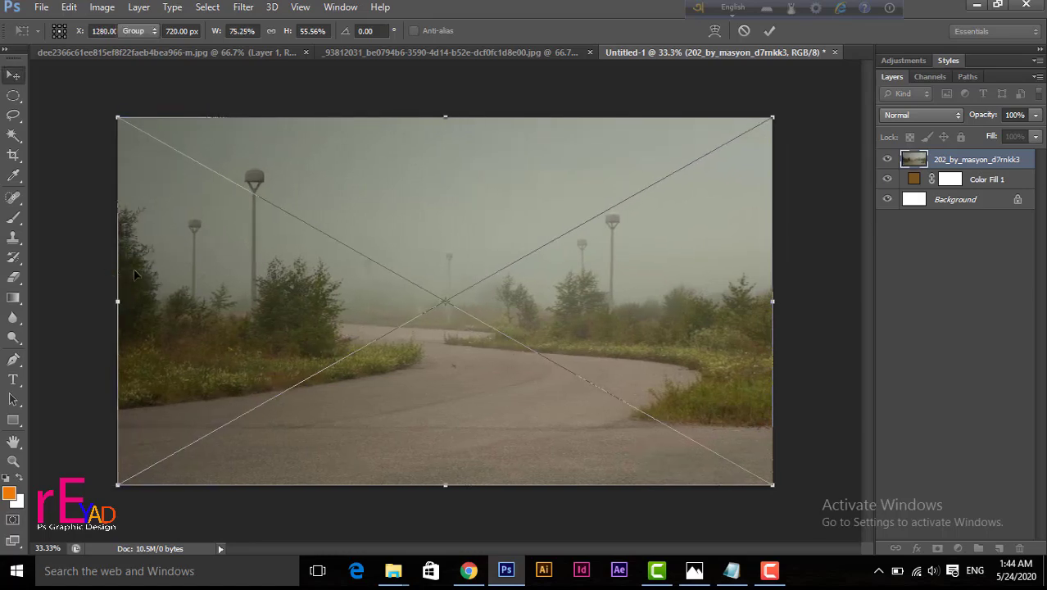
key(Return)
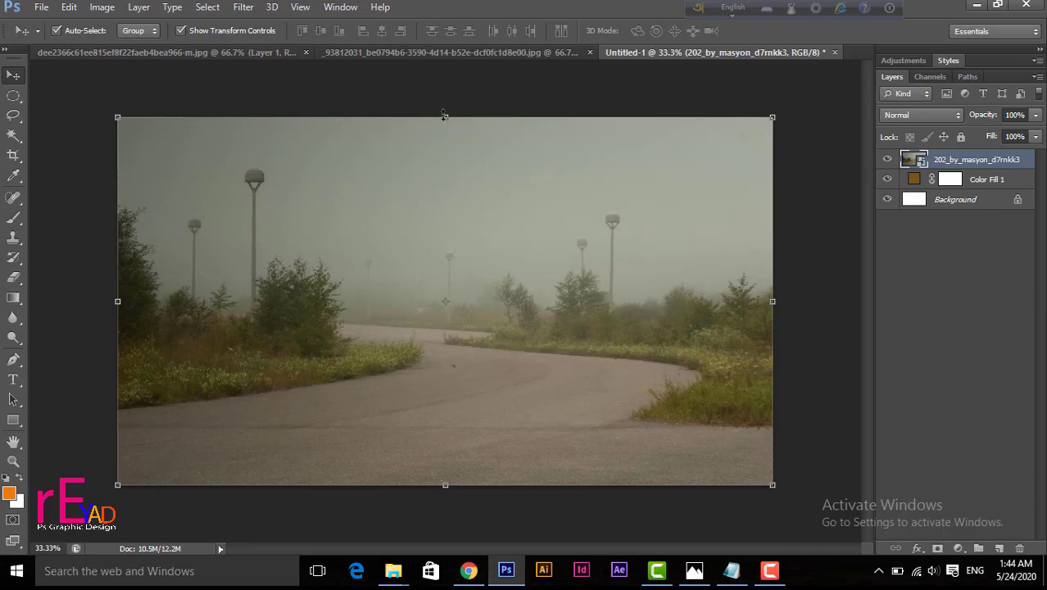
- Squash the road photo down from its upper edge to about 47.57% height and rasterize its layer
drag(445, 117, 445, 169)
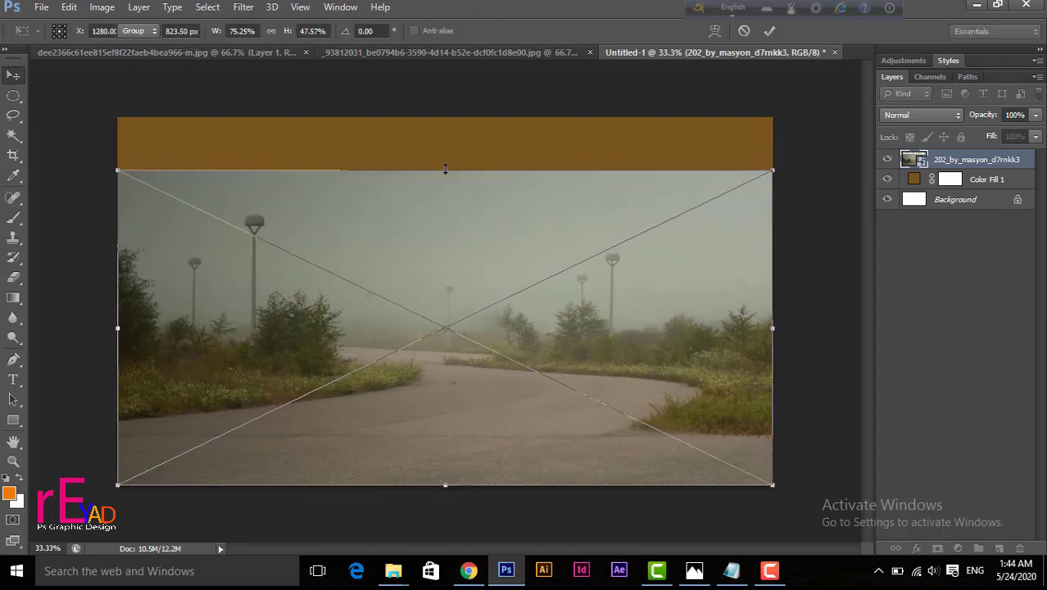
key(Return)
right_click(990, 165)
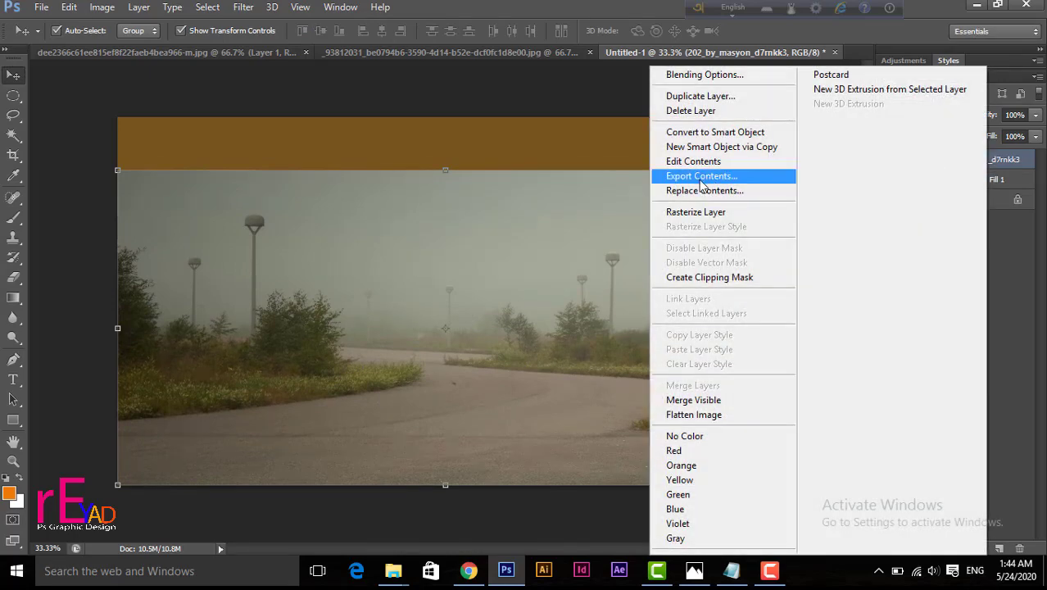
click(687, 211)
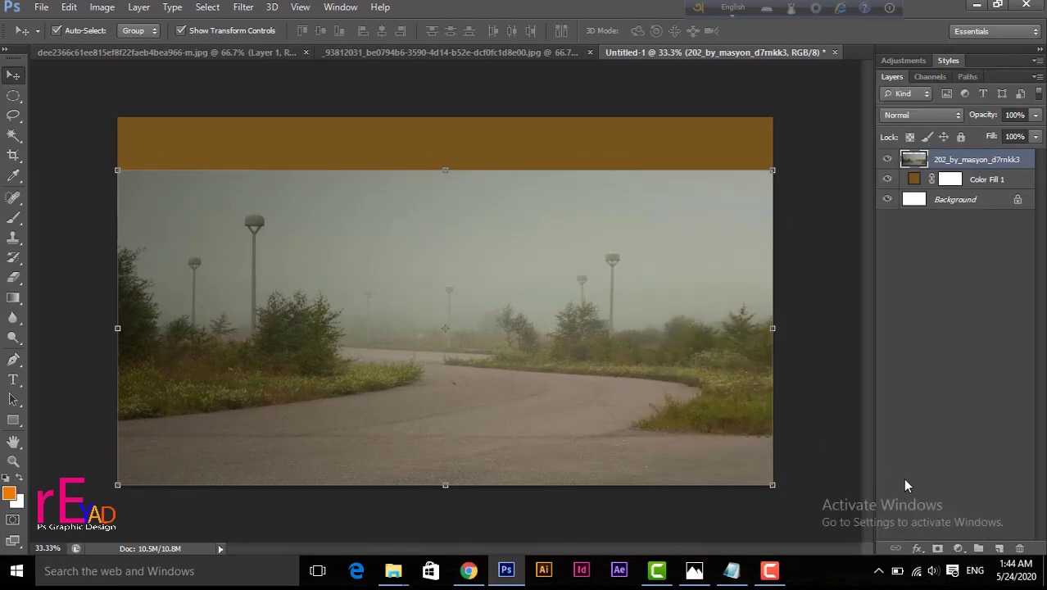
- Add a layer mask to the road photo and fade its sky into the brown fill with a black-to-white linear gradient
click(938, 548)
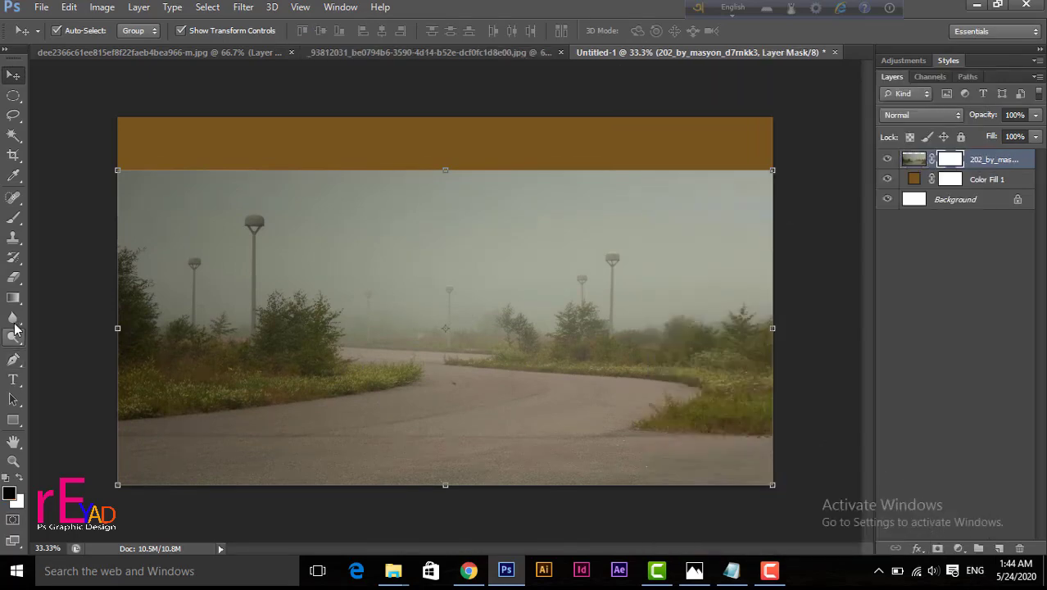
click(12, 301)
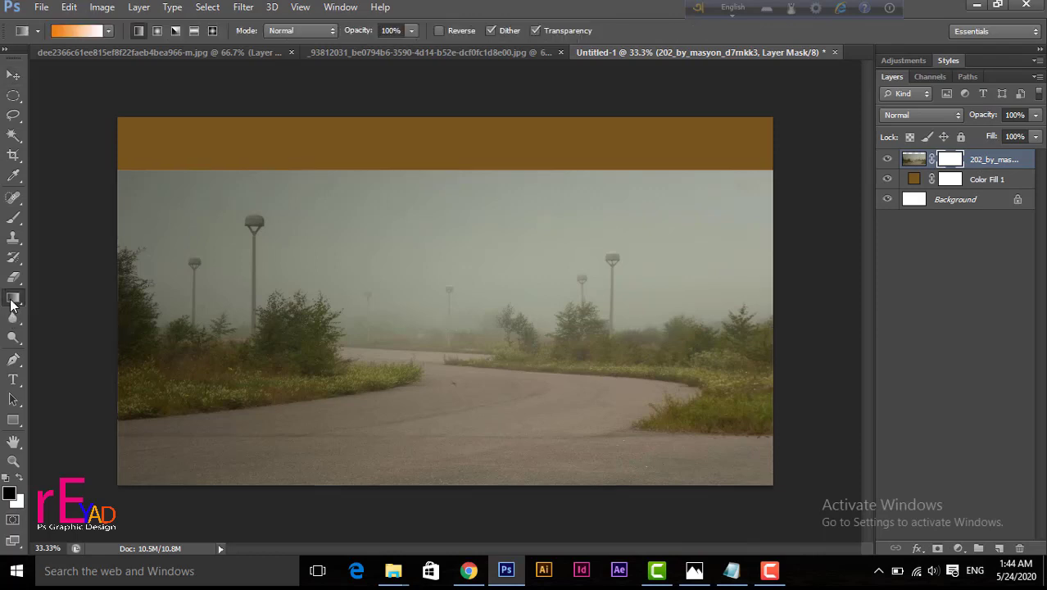
click(9, 492)
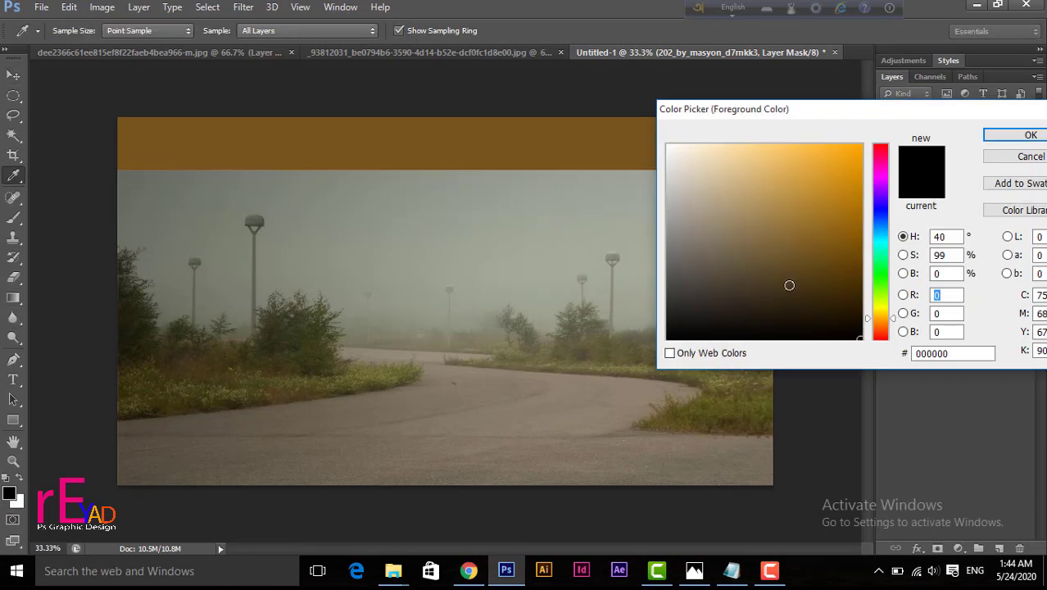
drag(787, 283, 860, 339)
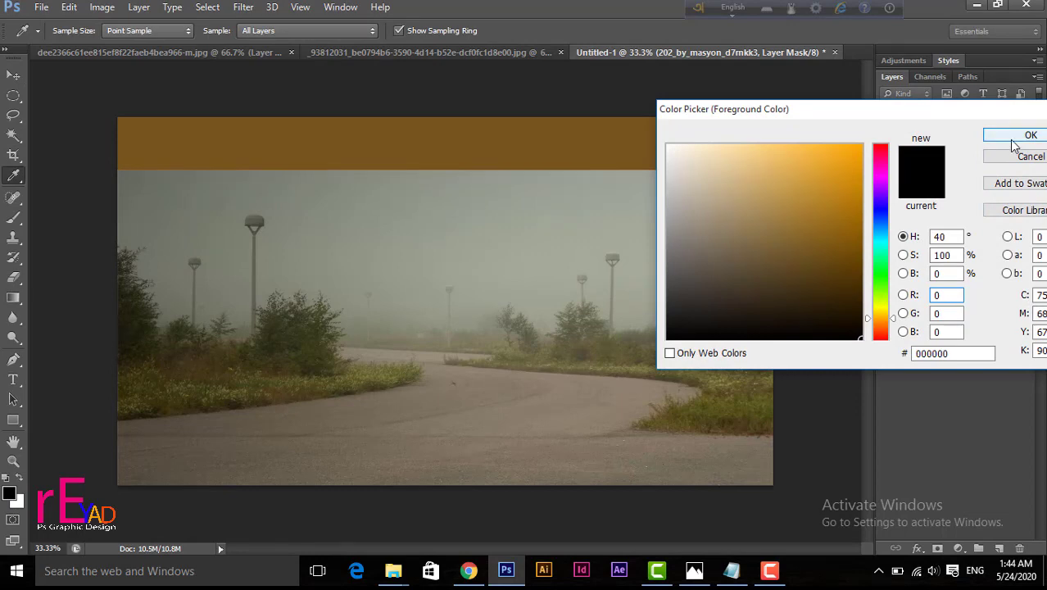
click(1014, 138)
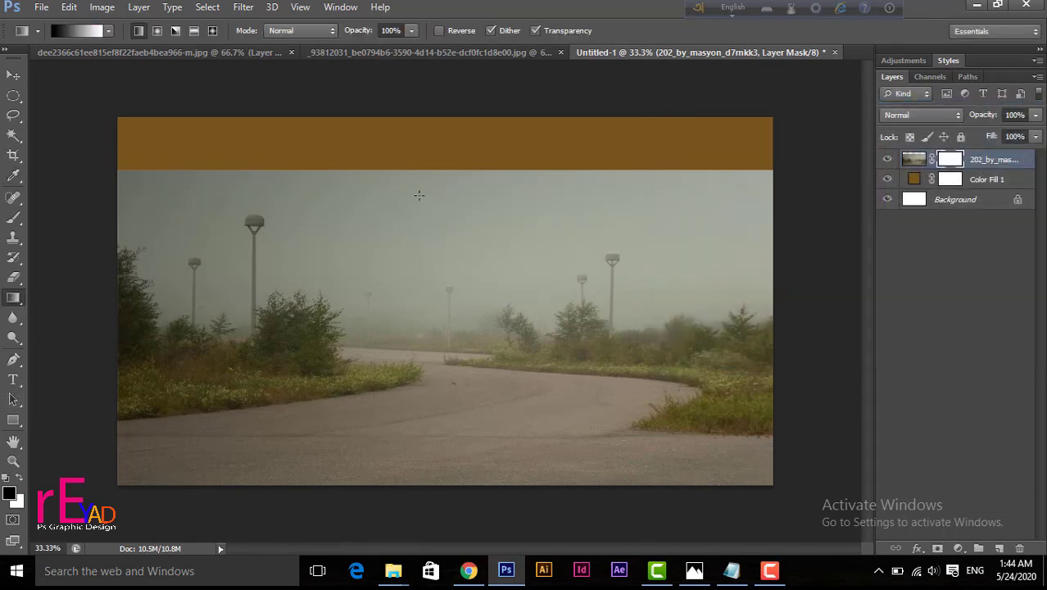
drag(414, 198, 414, 397)
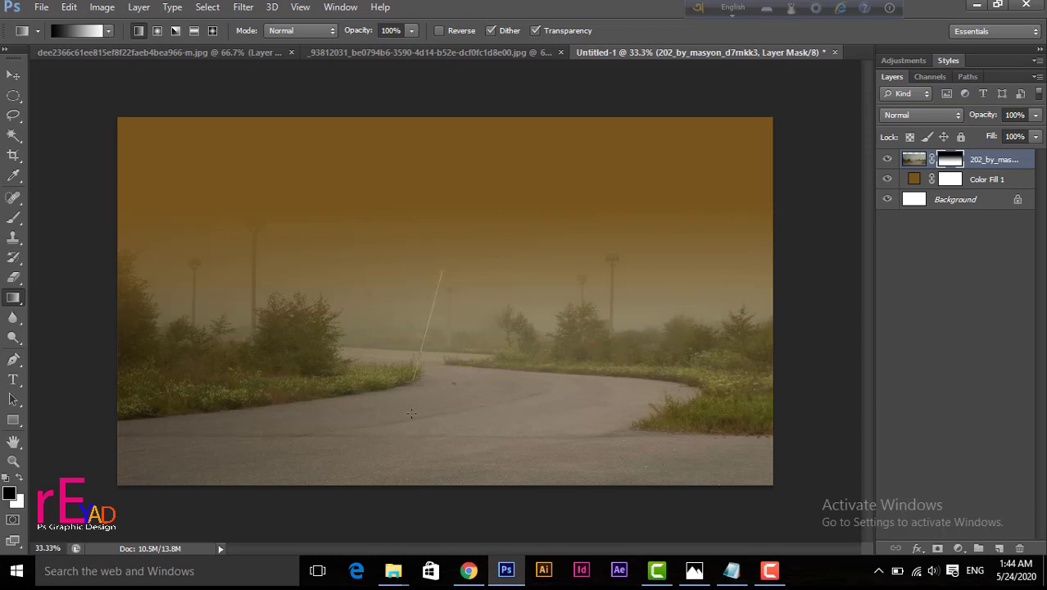
drag(412, 413, 438, 428)
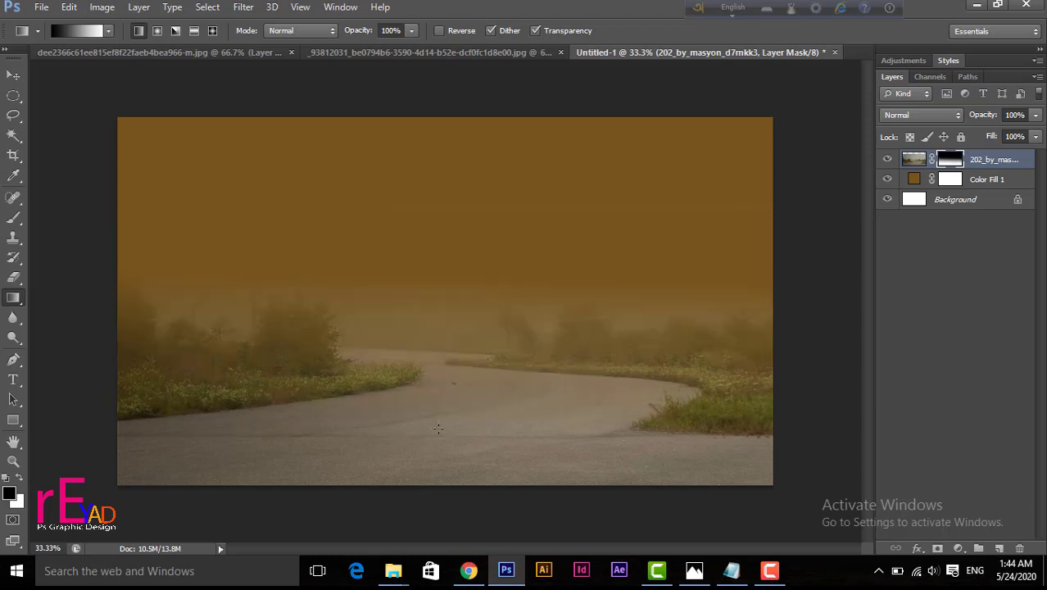
- Apply the layer mask permanently to the road photo layer
click(13, 75)
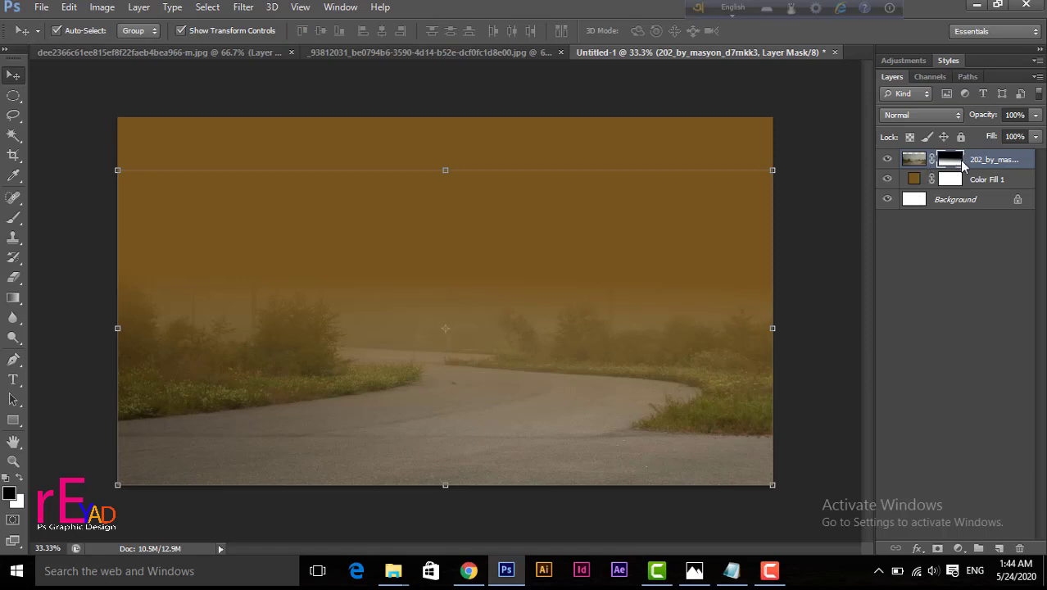
right_click(956, 161)
click(916, 212)
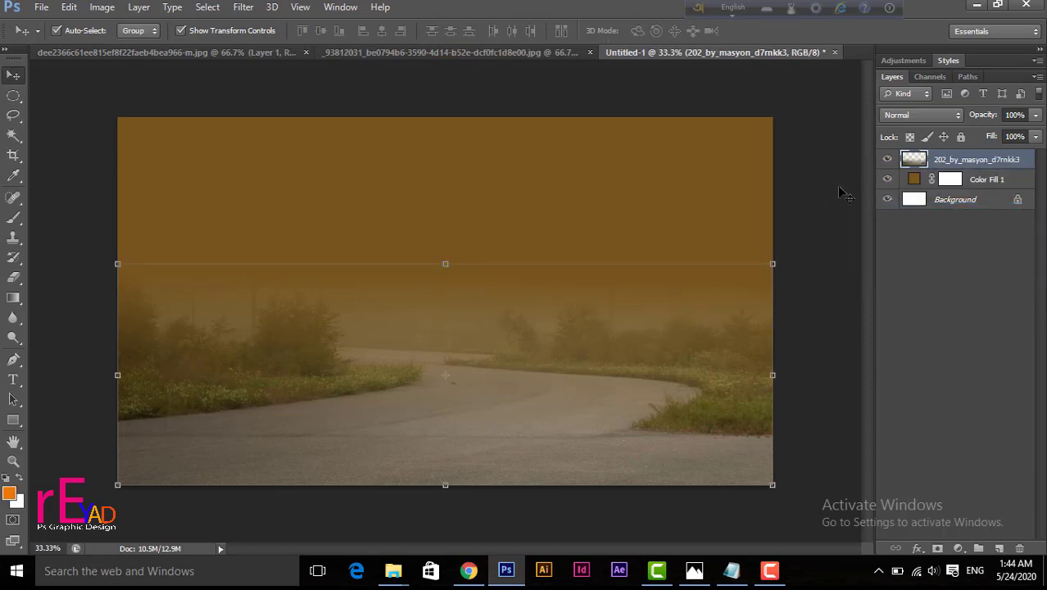
click(954, 161)
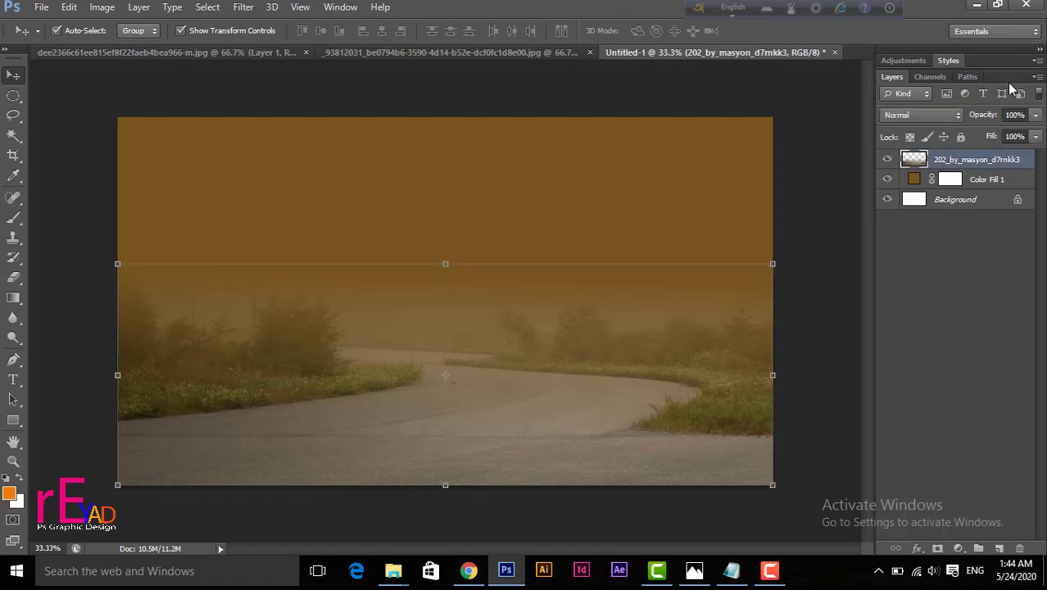
- Place the cold_lava image from the desktop into the document and stretch it to about 65.84% width to span the canvas
click(976, 5)
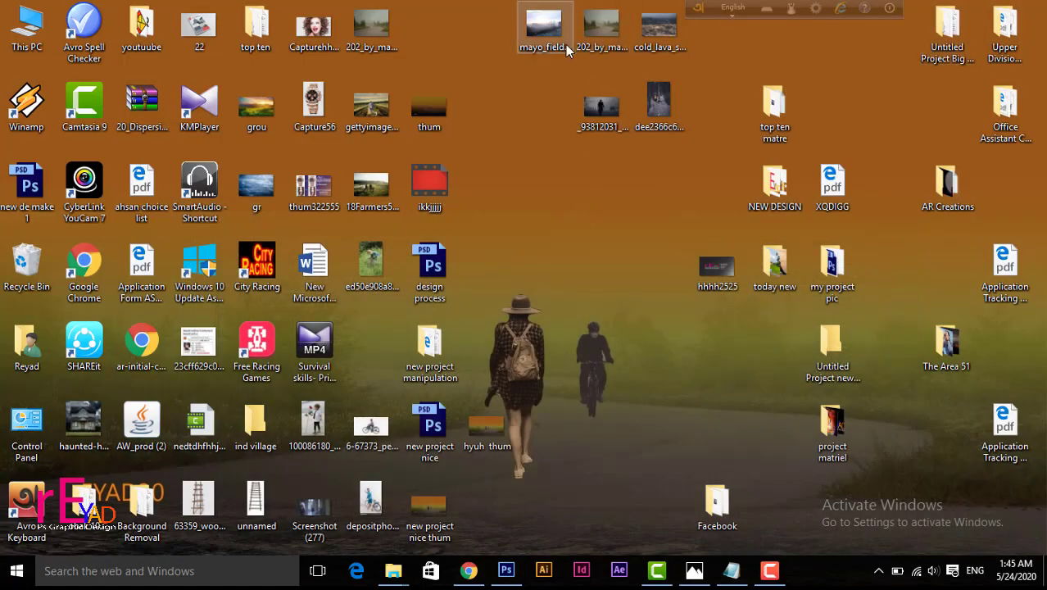
drag(658, 32, 558, 485)
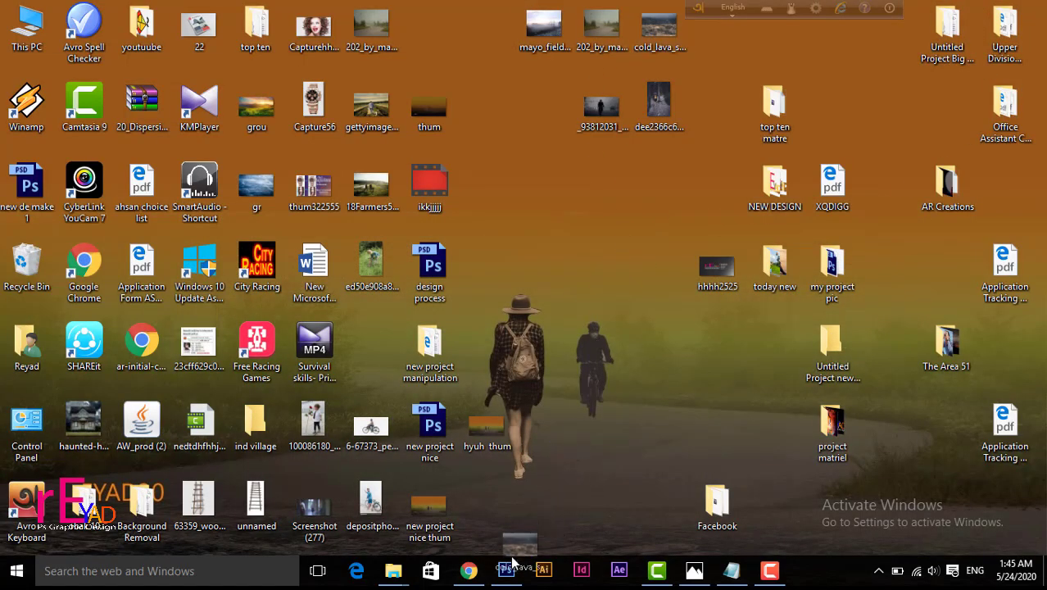
drag(512, 562, 514, 368)
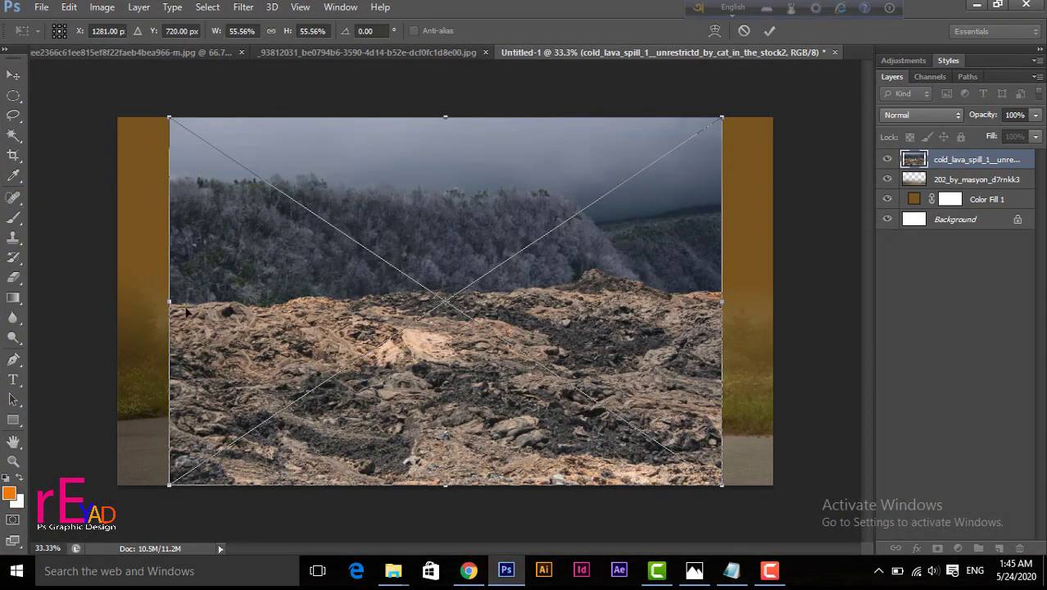
drag(166, 302, 117, 302)
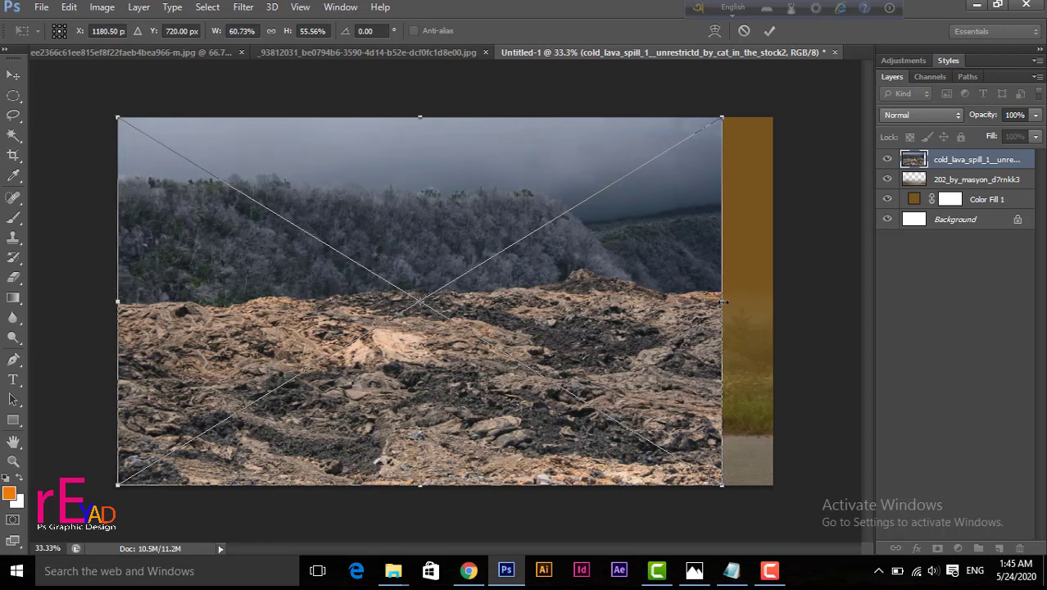
drag(723, 302, 773, 303)
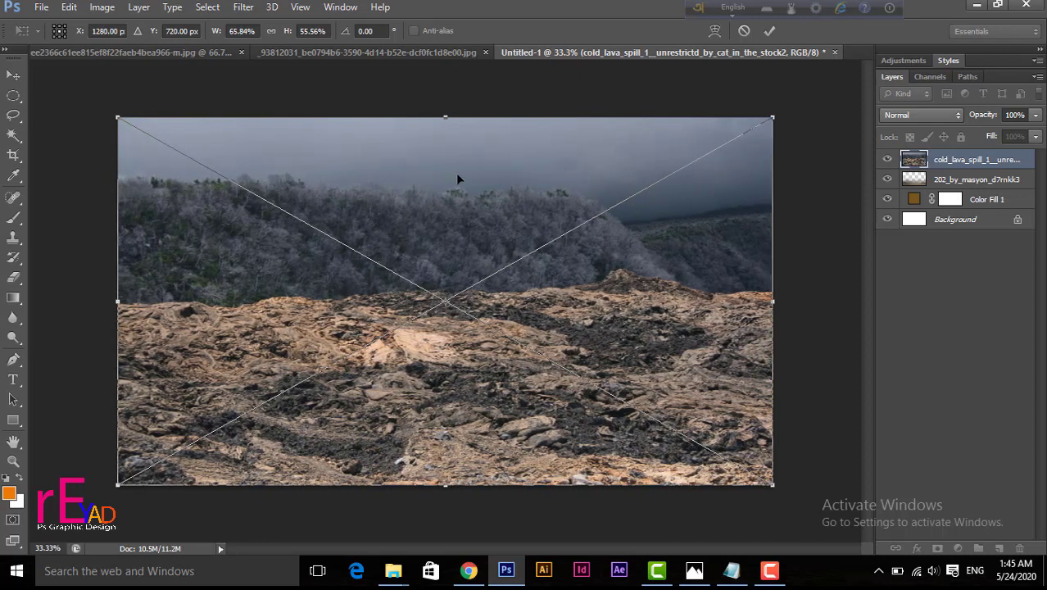
- Squash the lava image down from its upper edge to about 21.99% height and rasterize its layer
drag(444, 122, 480, 343)
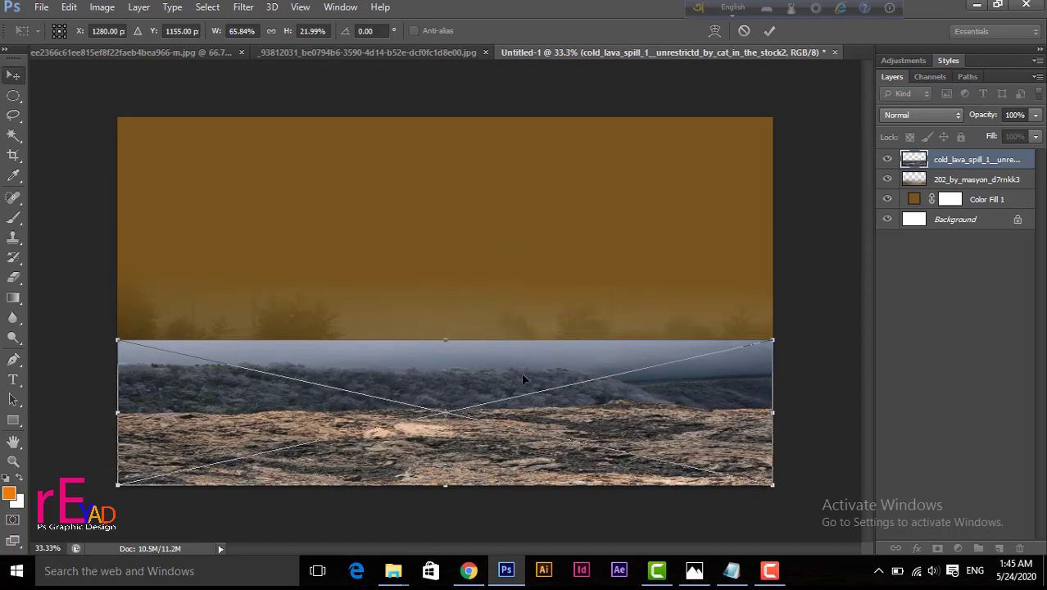
key(Return)
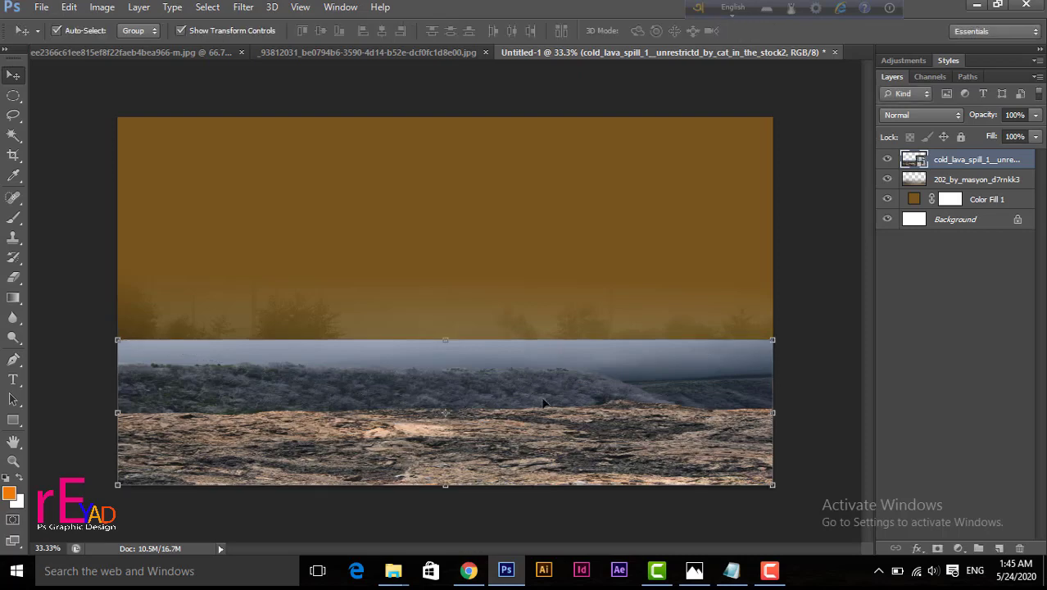
right_click(970, 169)
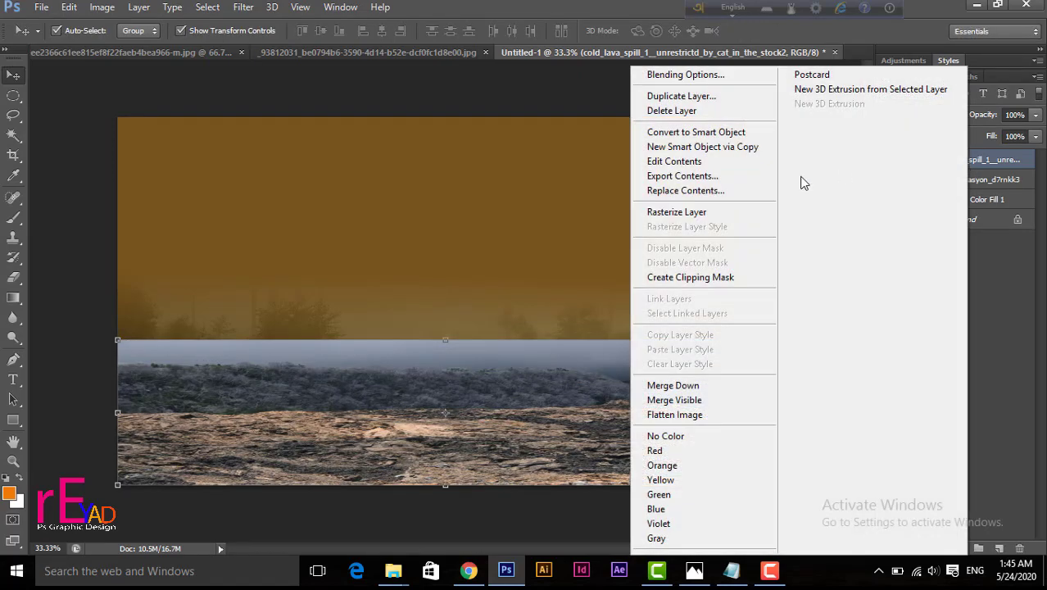
click(712, 212)
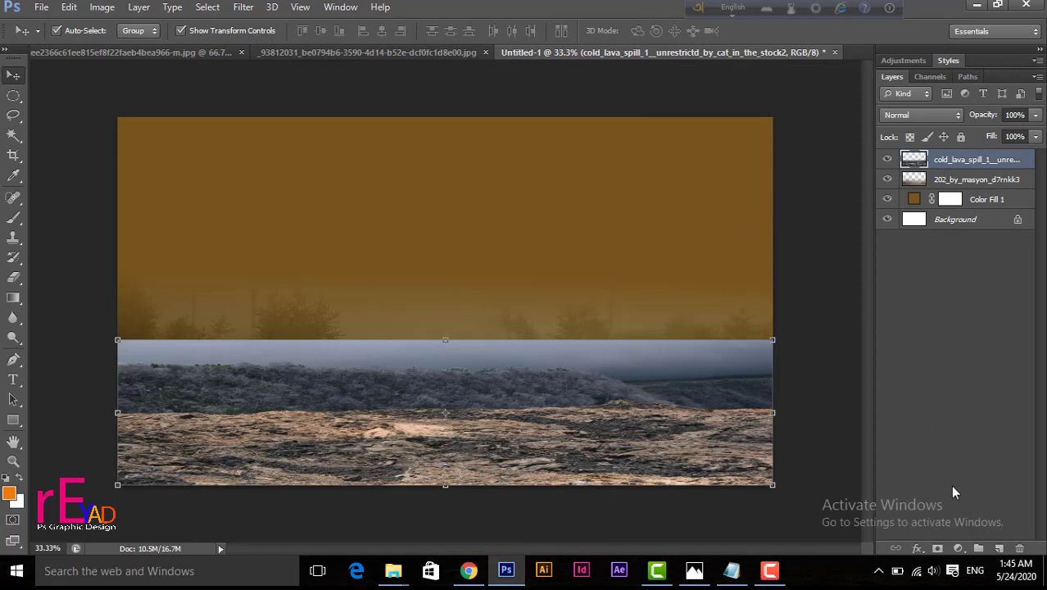
- Mask the lava layer with a short black-to-white vertical gradient, keeping only the rocky ground along the canvas's lower edge
click(938, 548)
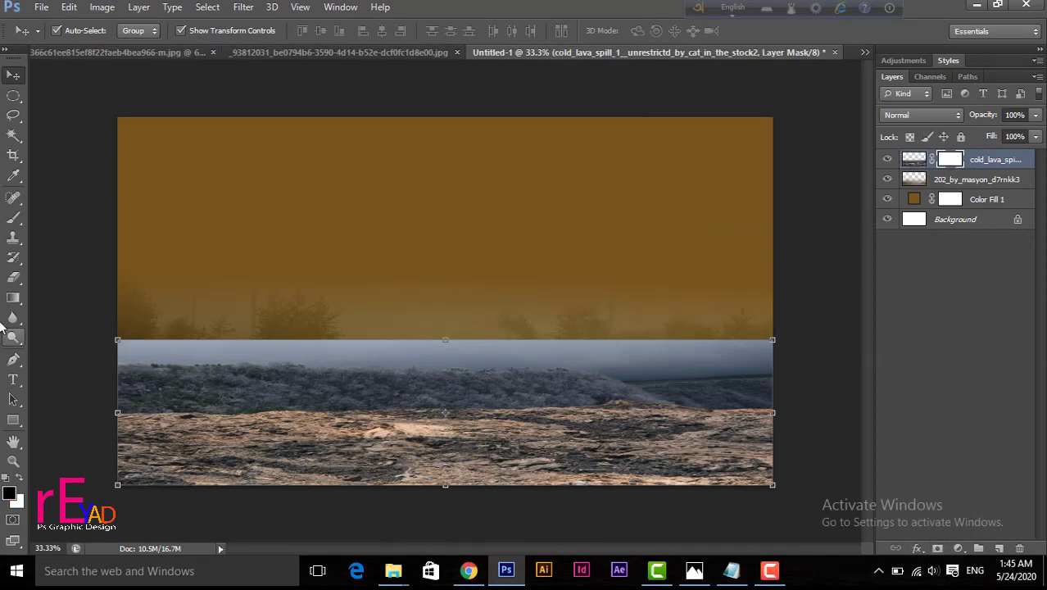
click(14, 298)
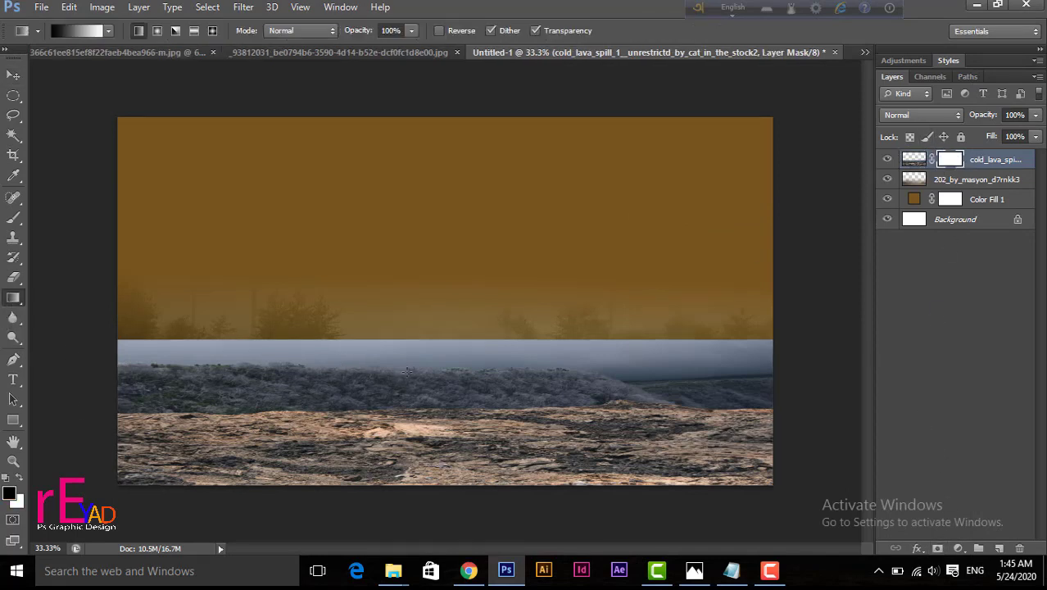
drag(403, 417, 407, 419)
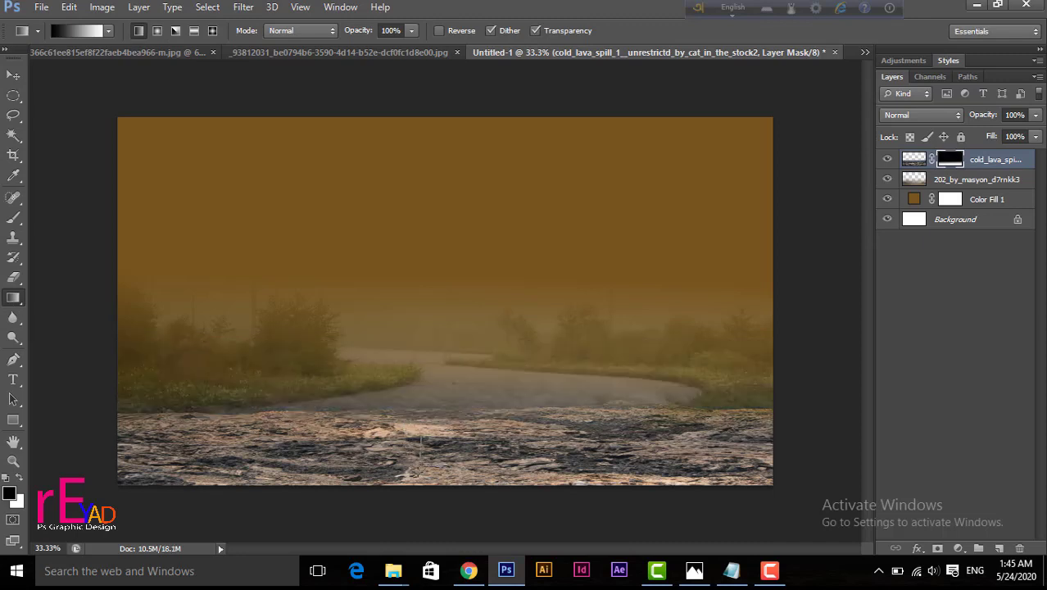
drag(421, 466, 417, 464)
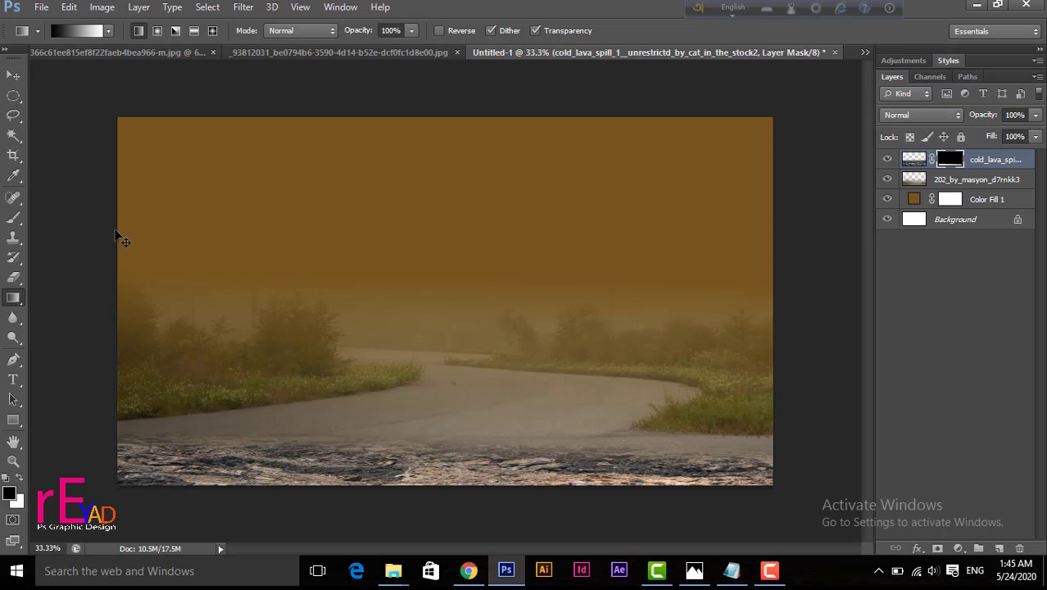
key(ctrl+z)
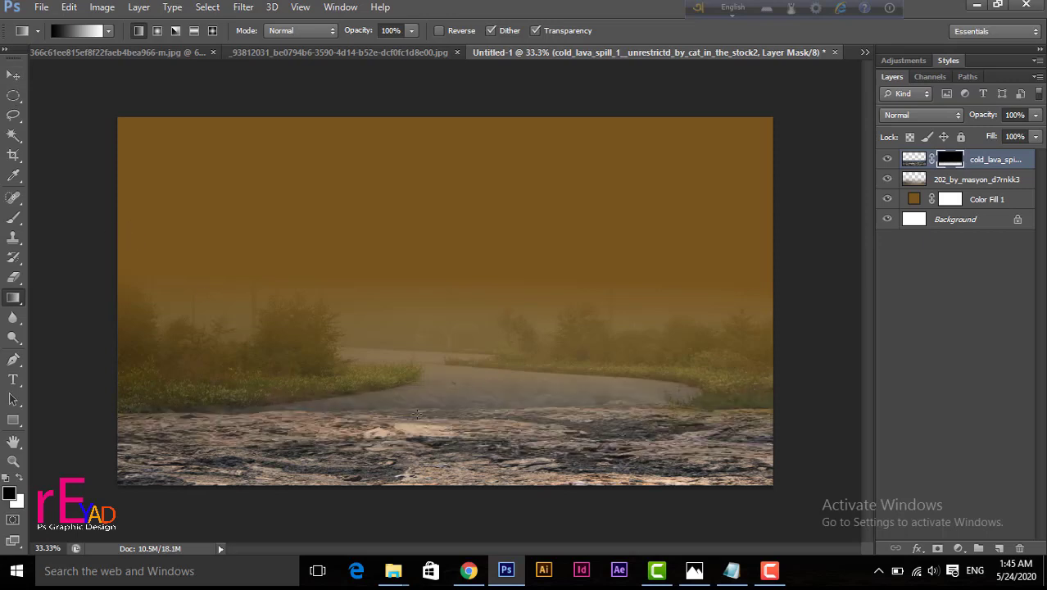
drag(417, 438, 417, 441)
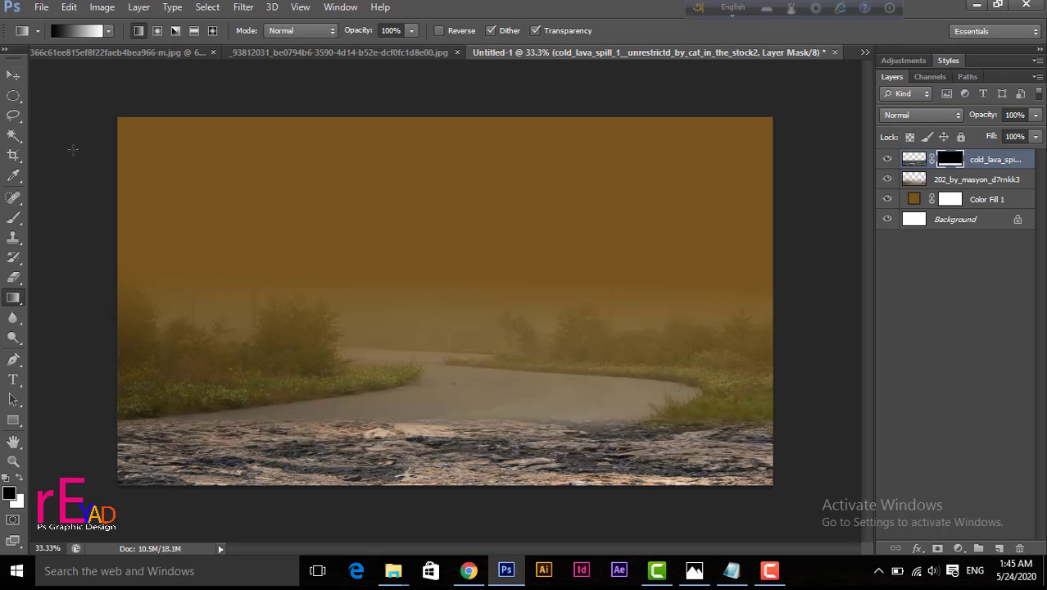
- Apply the layer mask permanently to the cold_lava layer
click(13, 75)
click(491, 271)
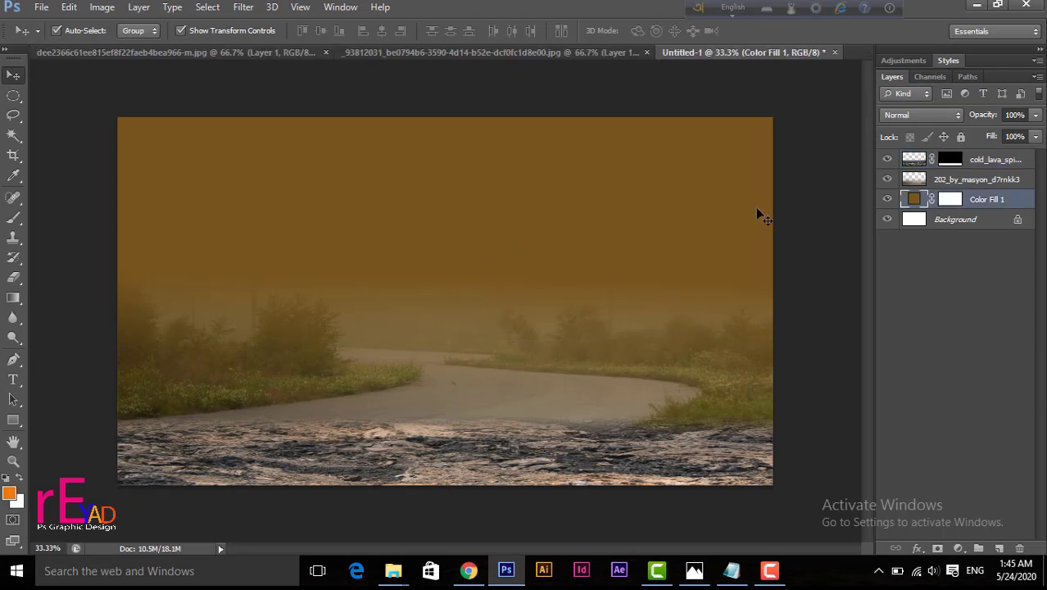
click(950, 159)
right_click(950, 160)
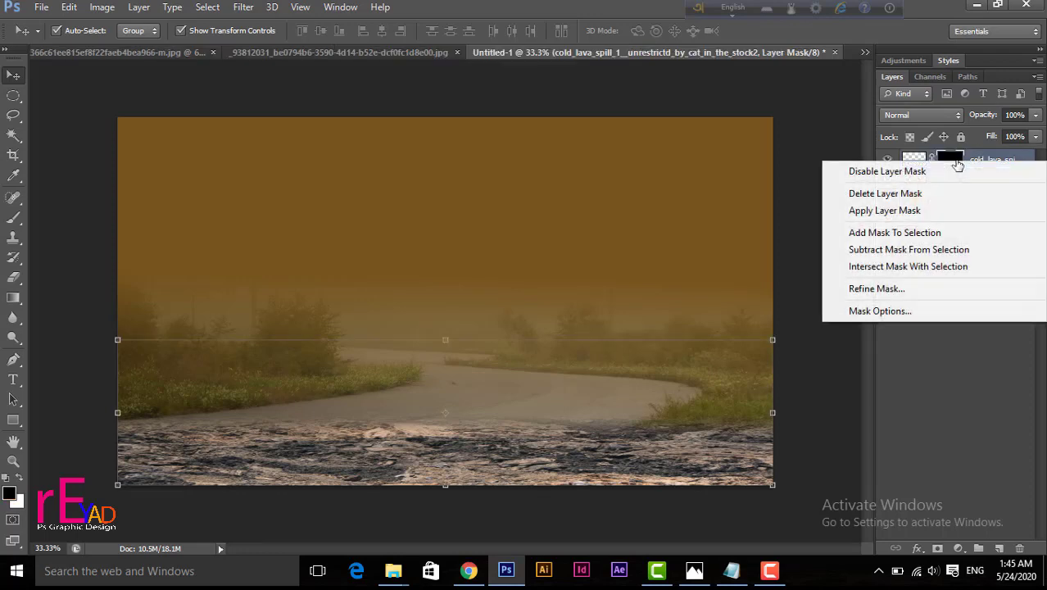
click(885, 211)
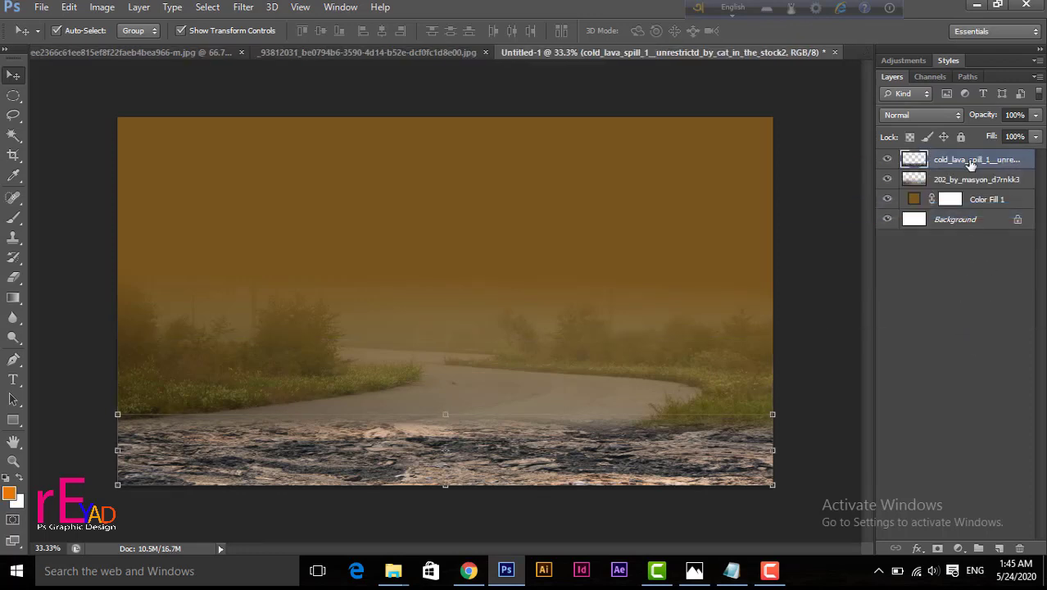
- Place the mayo_field_winter image from the desktop into the document and stretch it to about 73.39% width to span the canvas
click(977, 6)
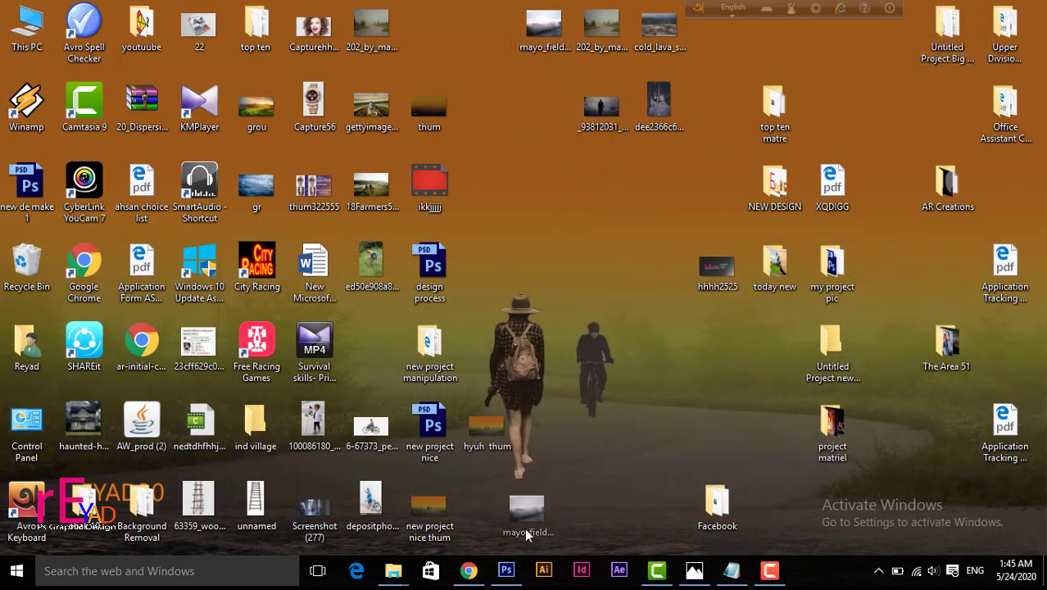
click(508, 567)
drag(515, 557, 486, 367)
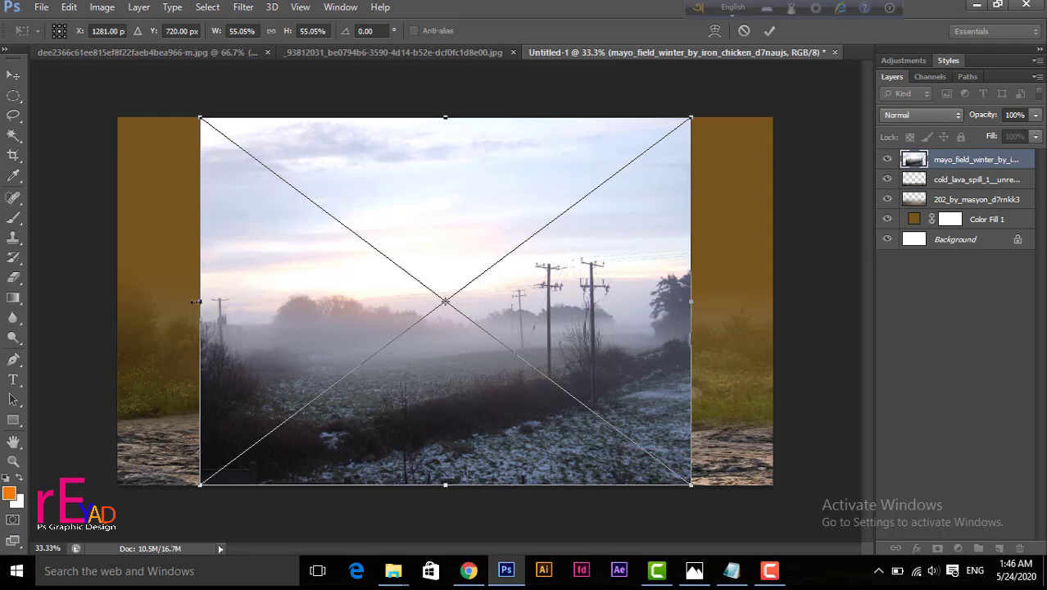
drag(197, 301, 116, 301)
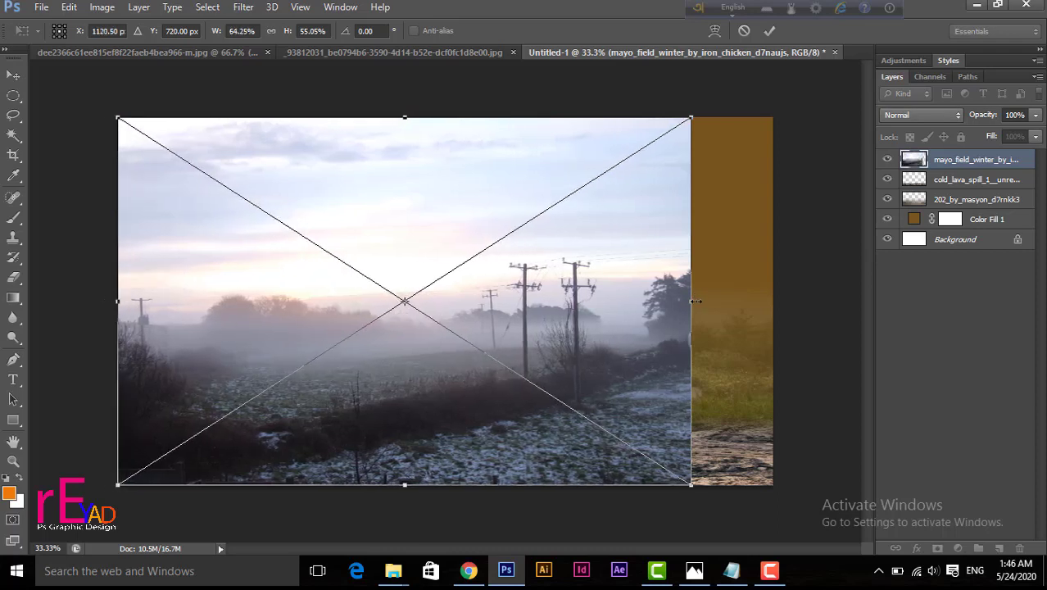
drag(692, 302, 774, 315)
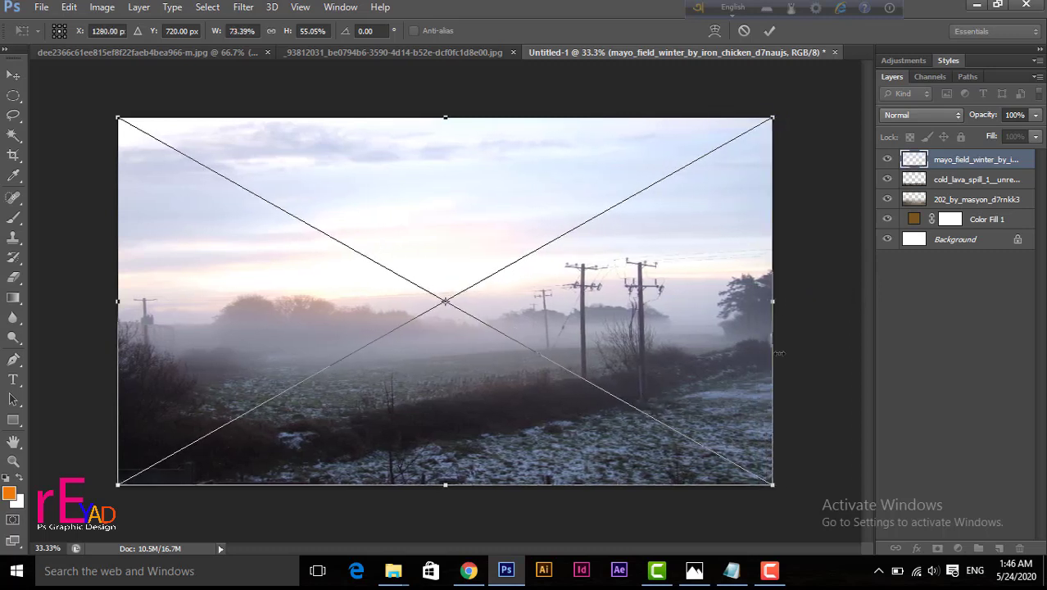
key(Return)
click(832, 363)
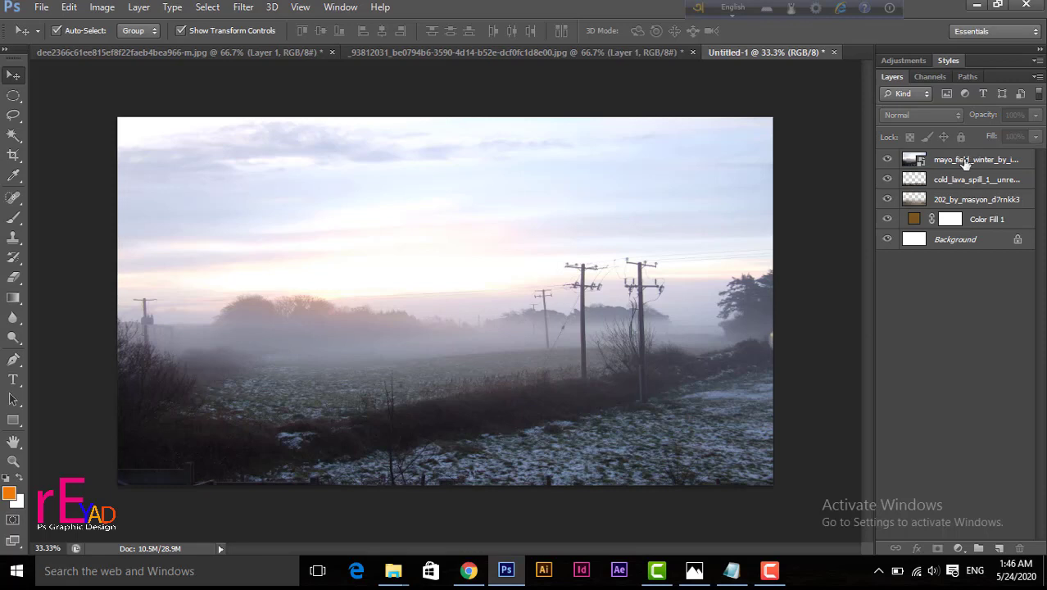
- Move the mayo_field_winter layer beneath the road layer, directly above Color Fill 1
drag(965, 164, 971, 210)
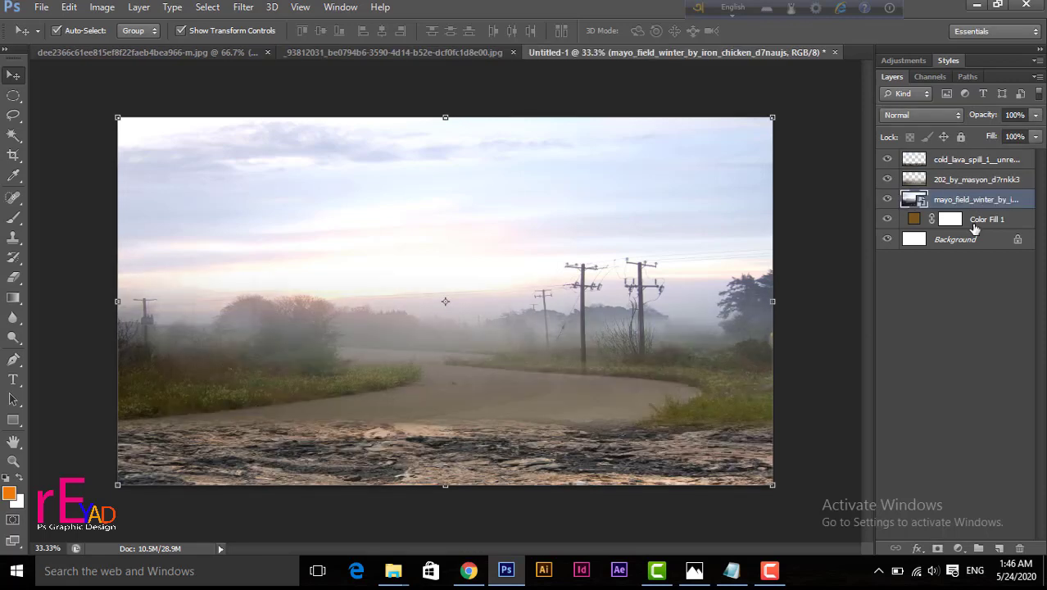
click(600, 338)
click(809, 304)
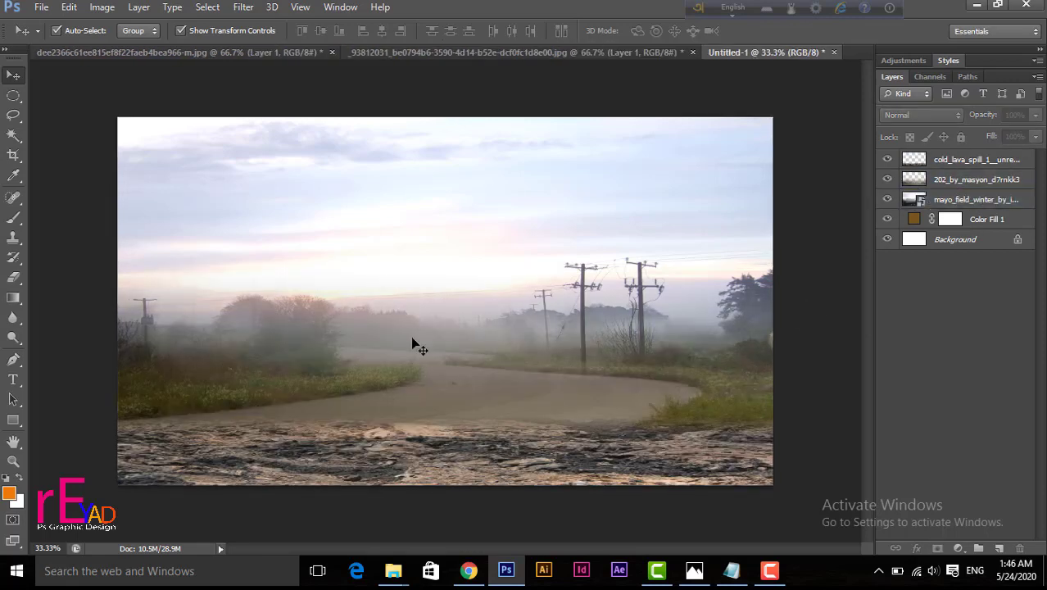
- Add an empty layer directly above Color Fill 1 and get the Gradient tool ready
click(983, 222)
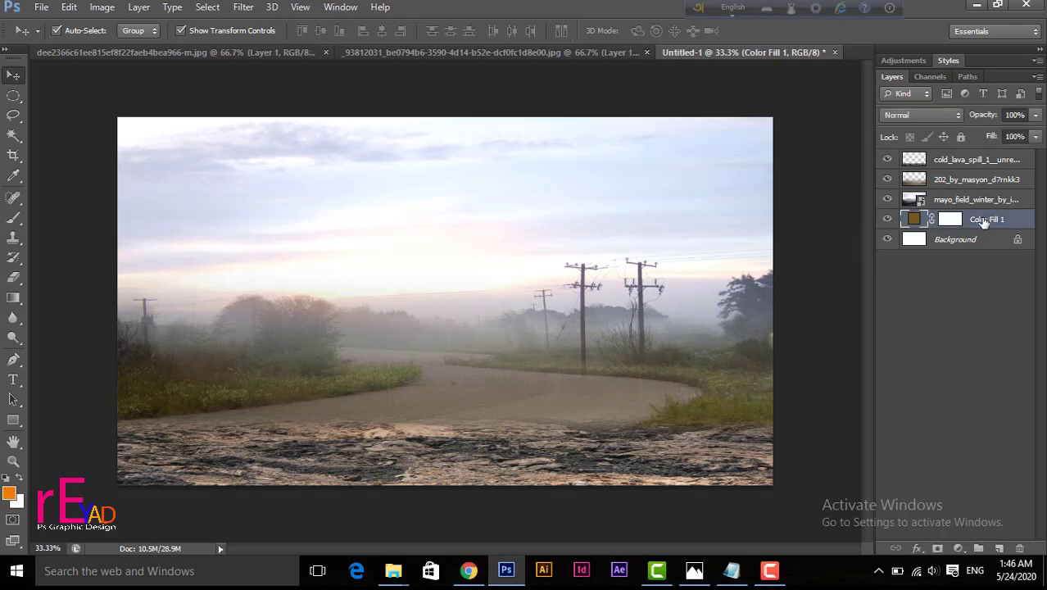
click(999, 548)
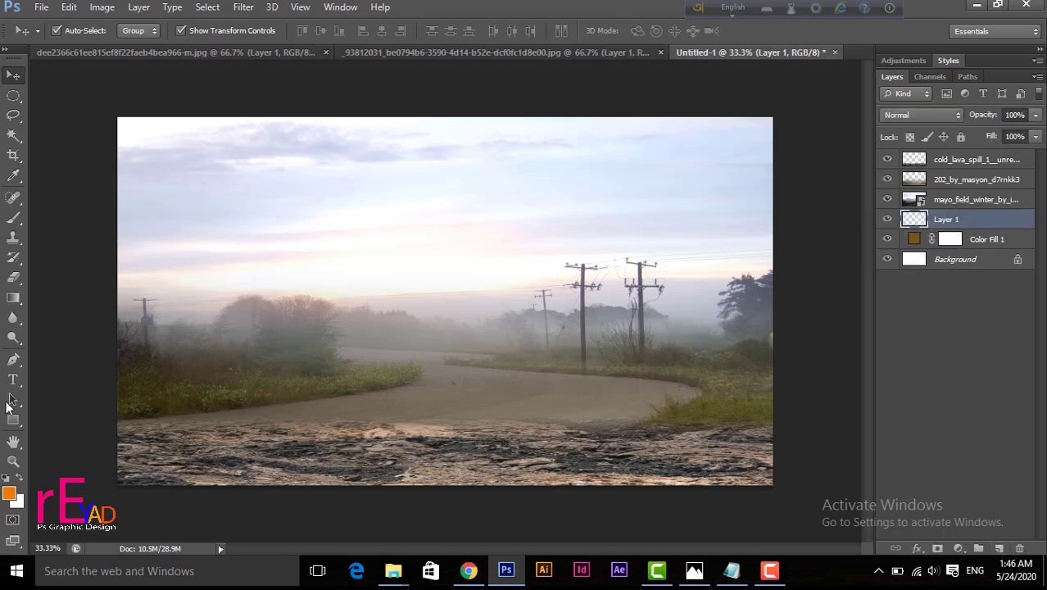
click(13, 298)
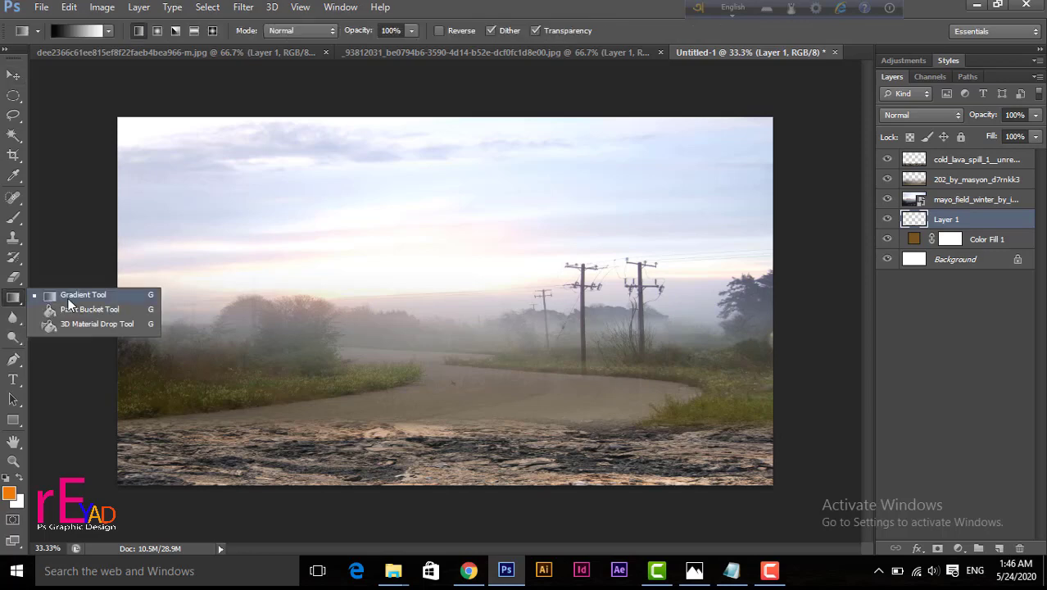
- Set the foreground colour to the bright orange fa7d03
click(9, 492)
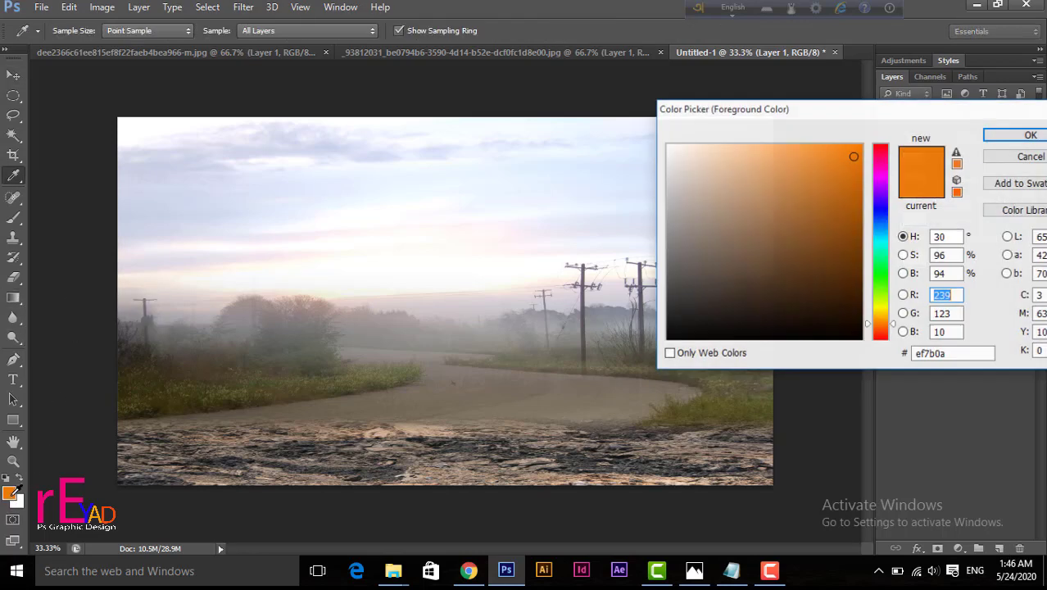
click(878, 322)
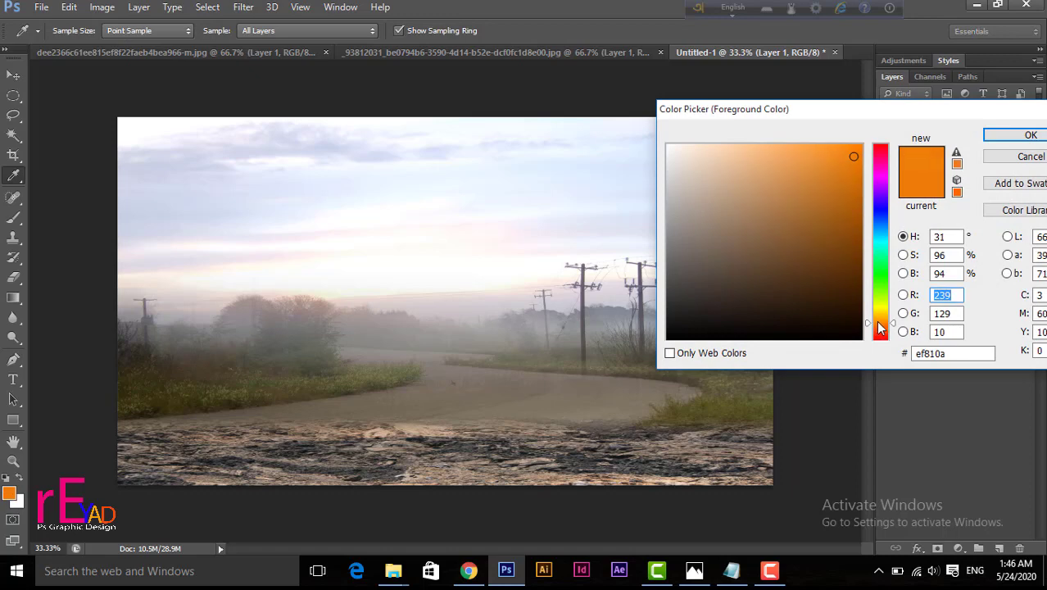
click(879, 320)
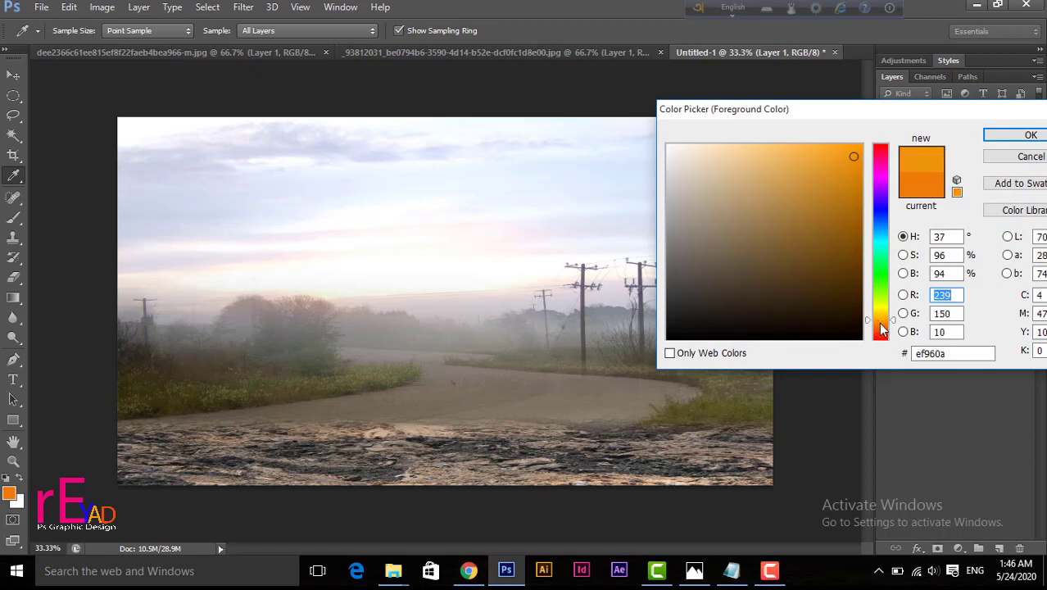
click(879, 323)
click(879, 323)
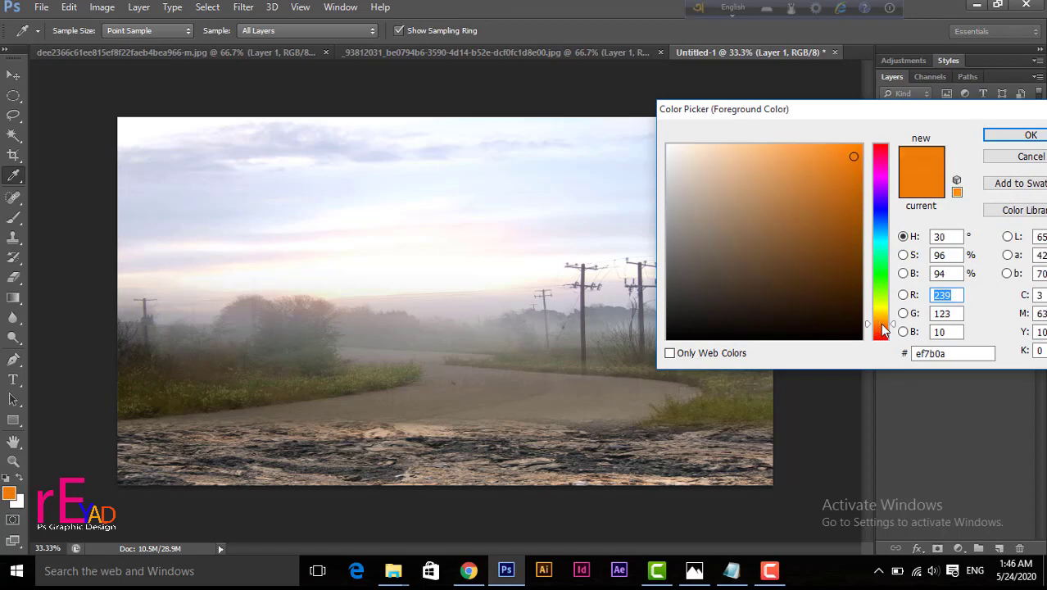
click(860, 149)
drag(881, 322, 882, 329)
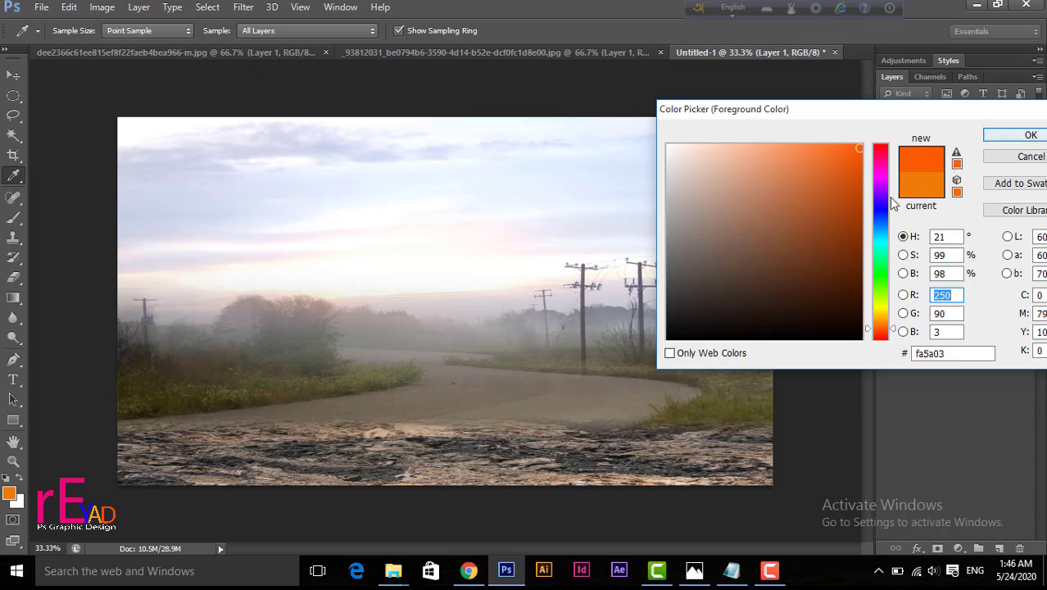
drag(881, 327, 882, 324)
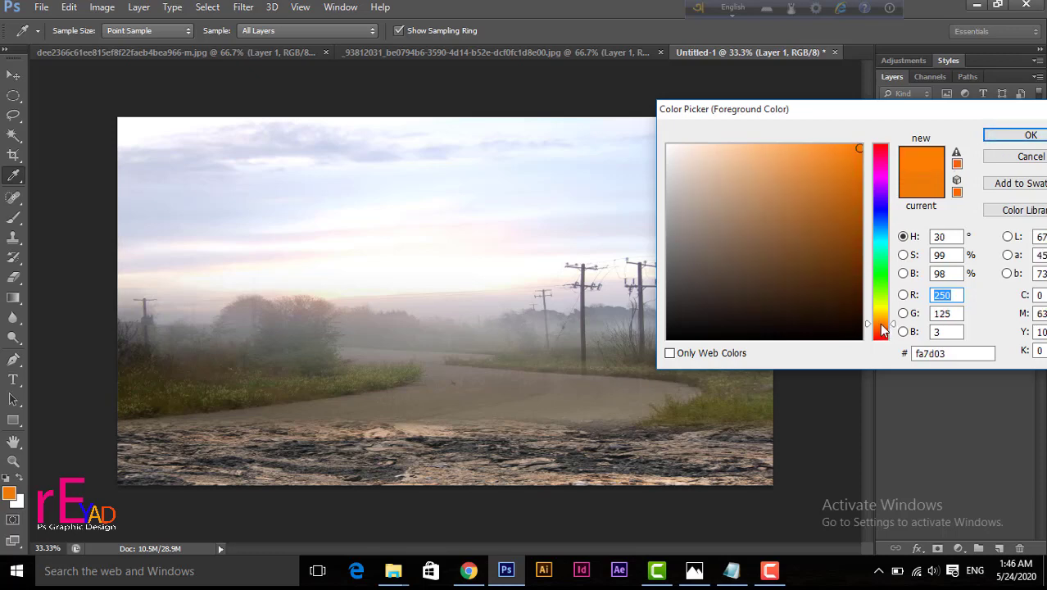
click(1031, 135)
- Try downward orange-to-white gradients from the horizon on the empty layer, and undo them together with that layer
key(g)
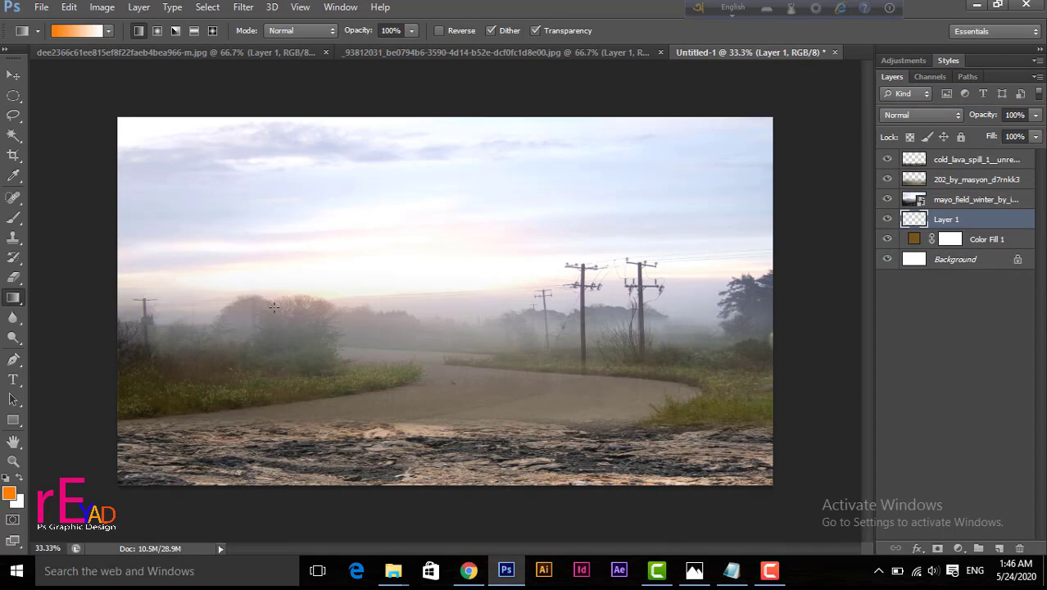
drag(263, 293, 262, 443)
drag(227, 282, 230, 463)
drag(277, 264, 246, 420)
key(ctrl+alt+z)
- Rasterize the mayo_field_winter layer
key(alt+bracketright)
right_click(975, 200)
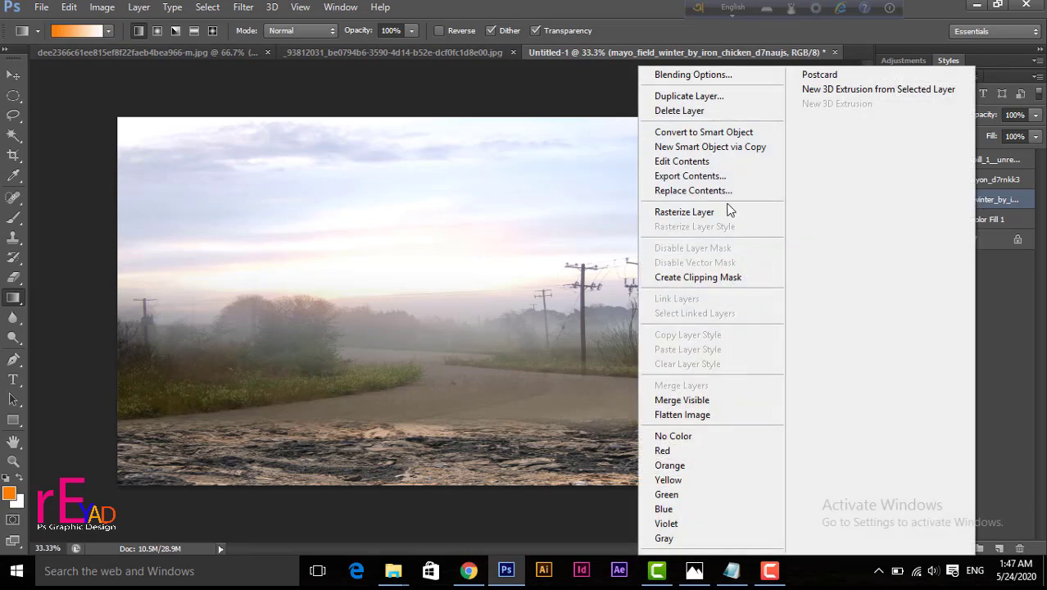
click(729, 211)
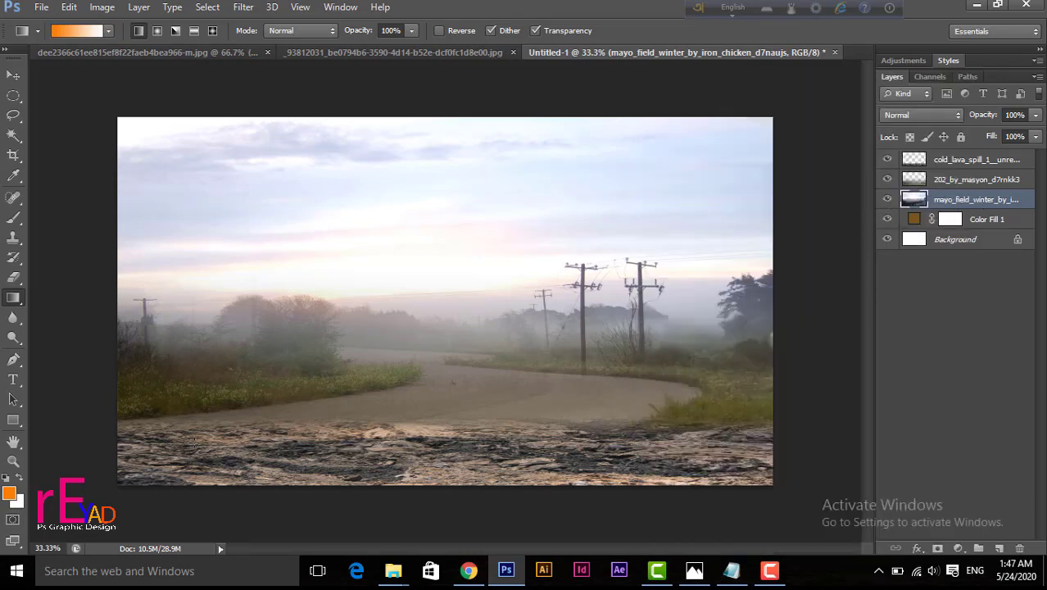
- Try an upward orange-to-white gradient from the rocks to above the horizon on the mayo_field_winter layer and undo it
drag(196, 422, 202, 258)
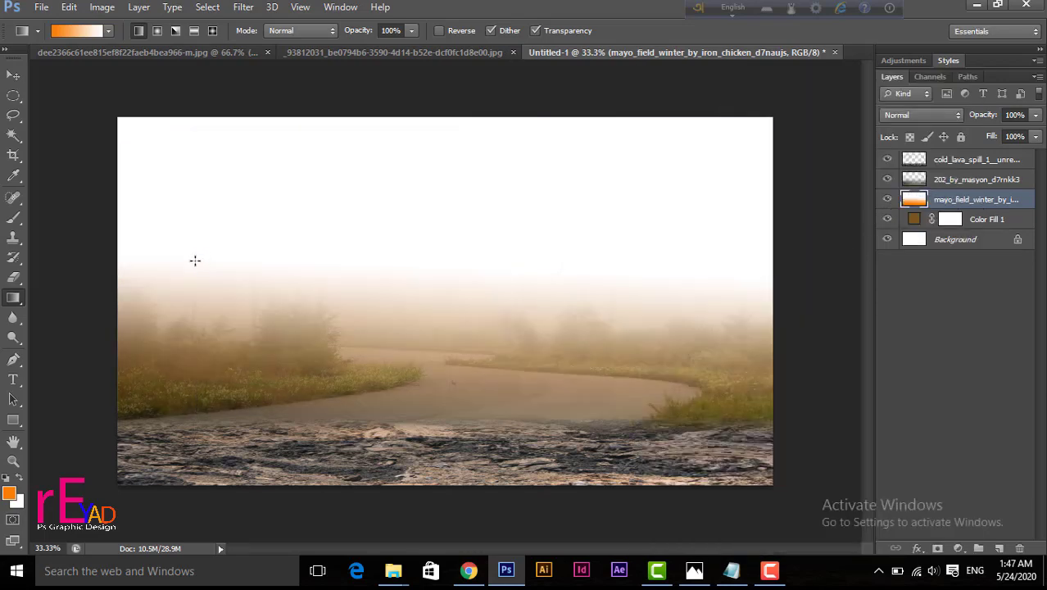
key(ctrl+z)
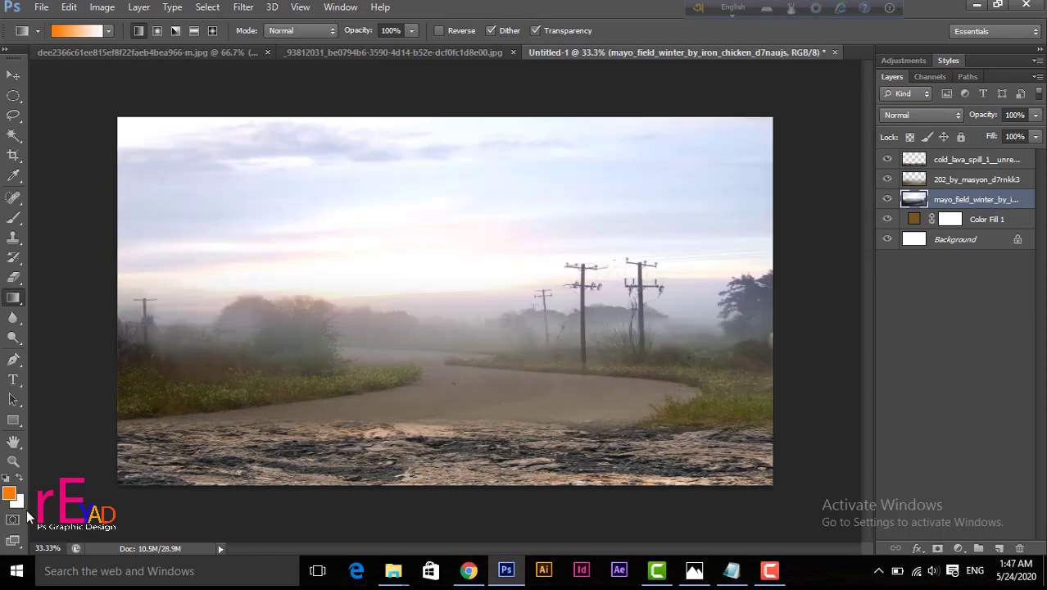
- Set the foreground colour to red-orange fa4f03, try a downward gradient to white on the mayo_field_winter layer, and undo the gradient
click(9, 493)
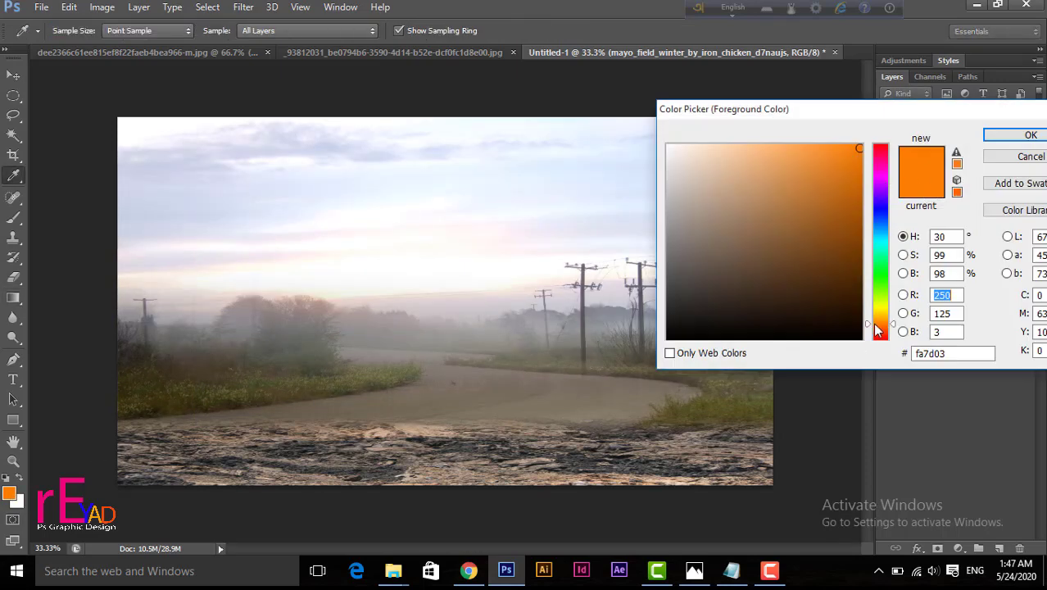
drag(874, 324, 882, 330)
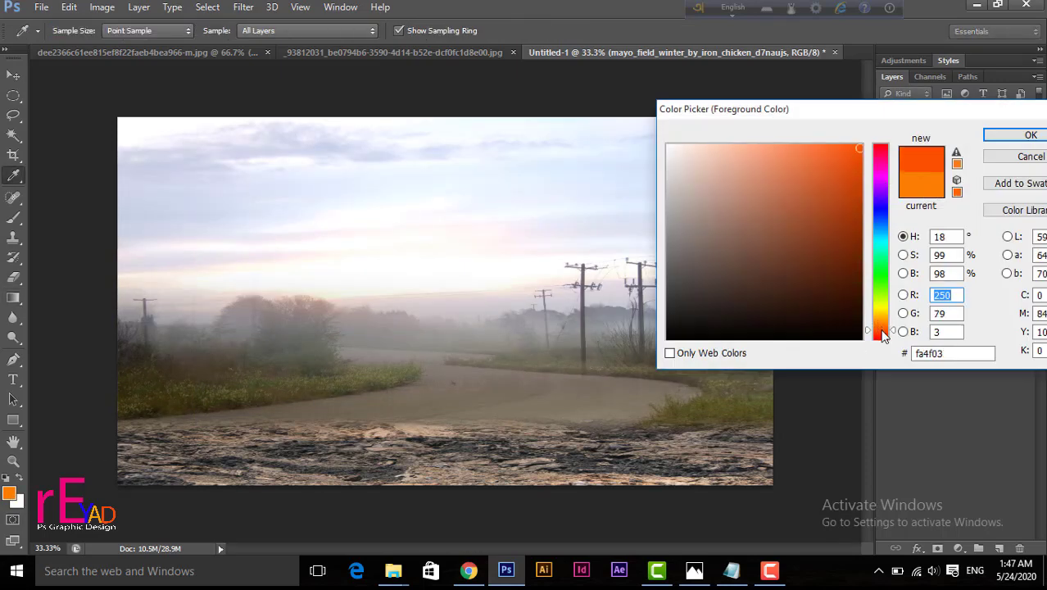
click(1016, 135)
key(g)
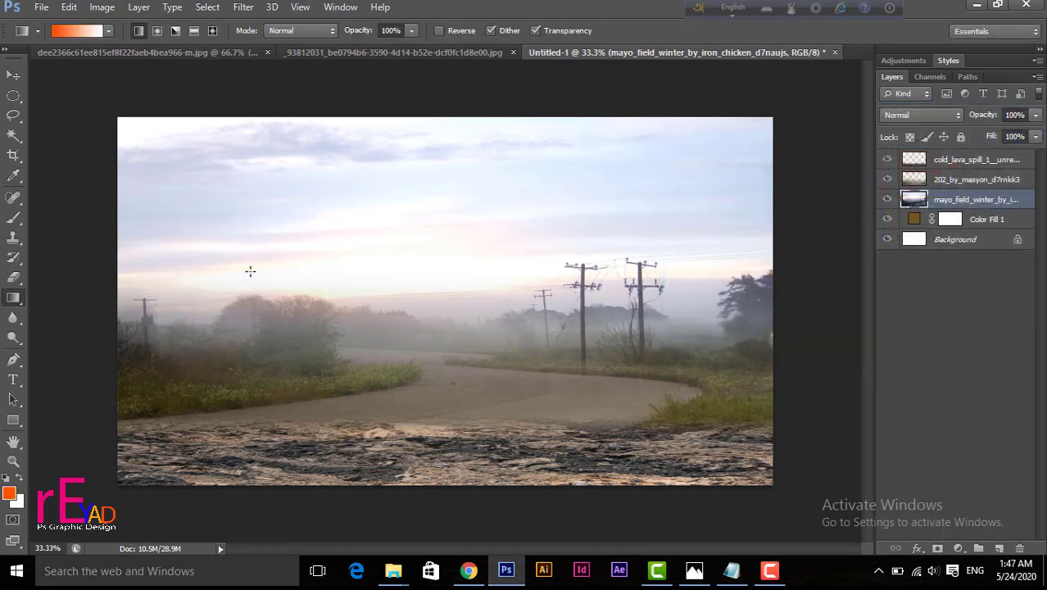
drag(250, 271, 253, 444)
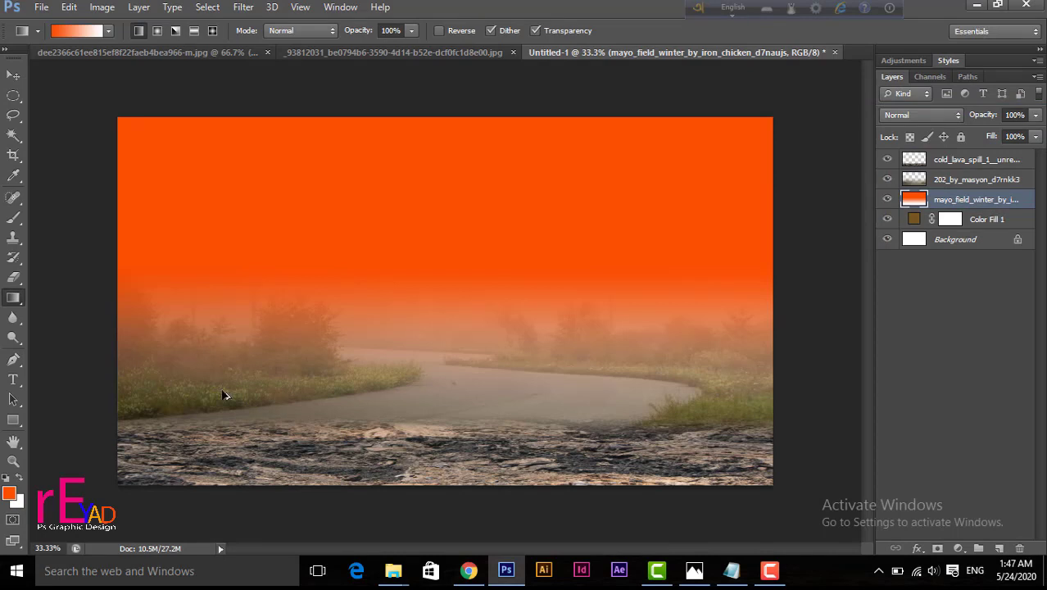
key(ctrl+z)
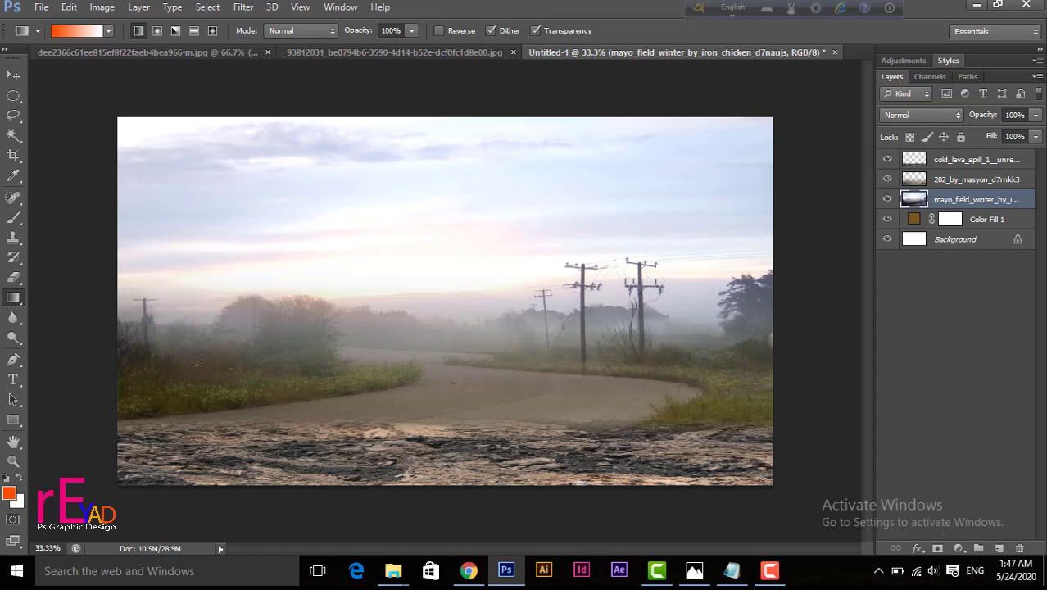
- Set the foreground colour to the muted orange dc5215
click(10, 493)
drag(844, 160, 844, 170)
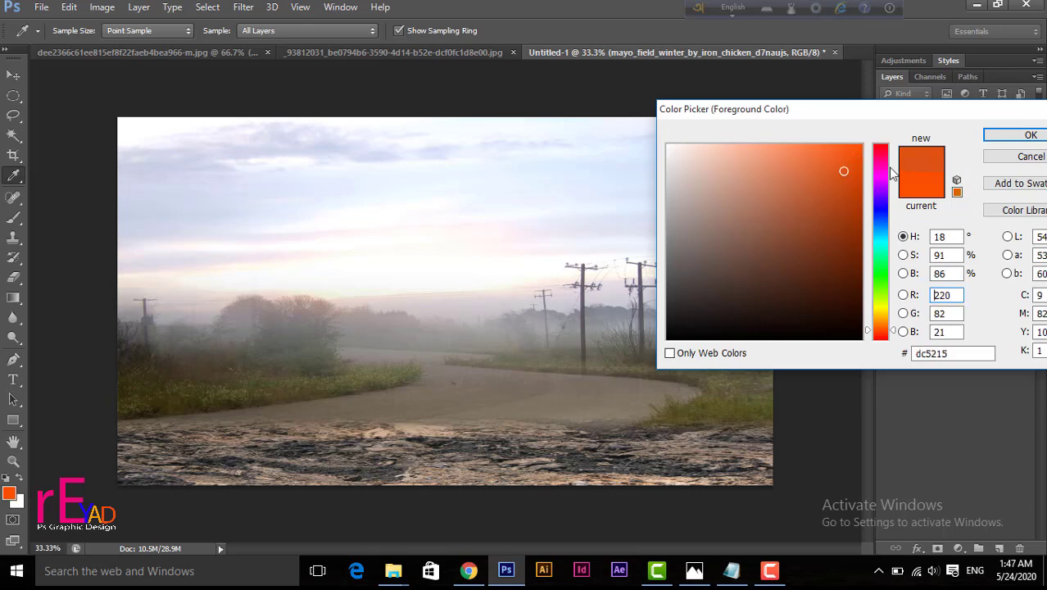
click(1030, 135)
key(g)
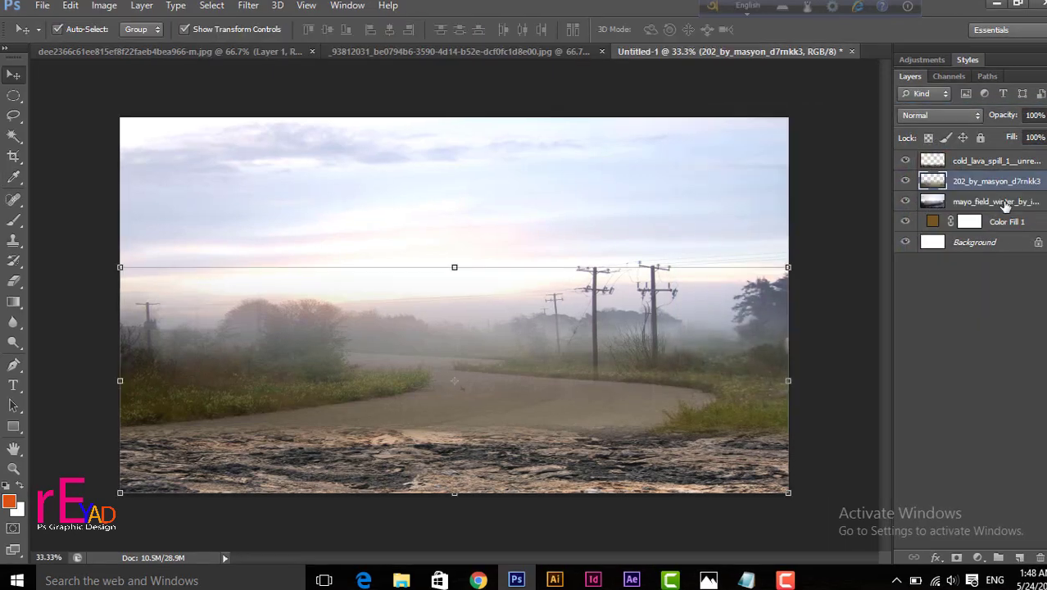
- Add a new empty layer directly above the mayo_field_winter layer
click(994, 208)
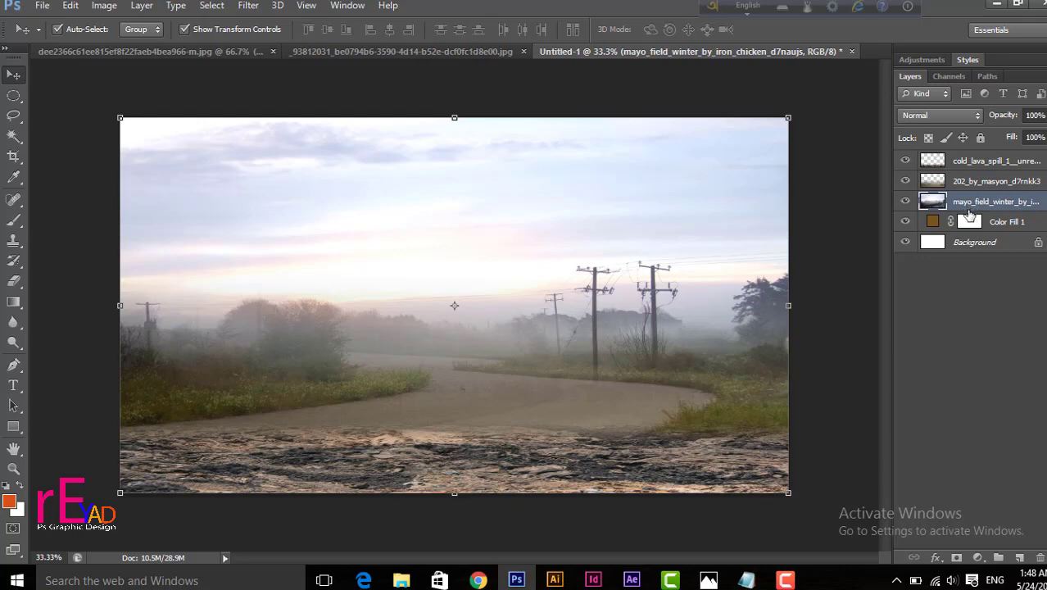
click(1019, 557)
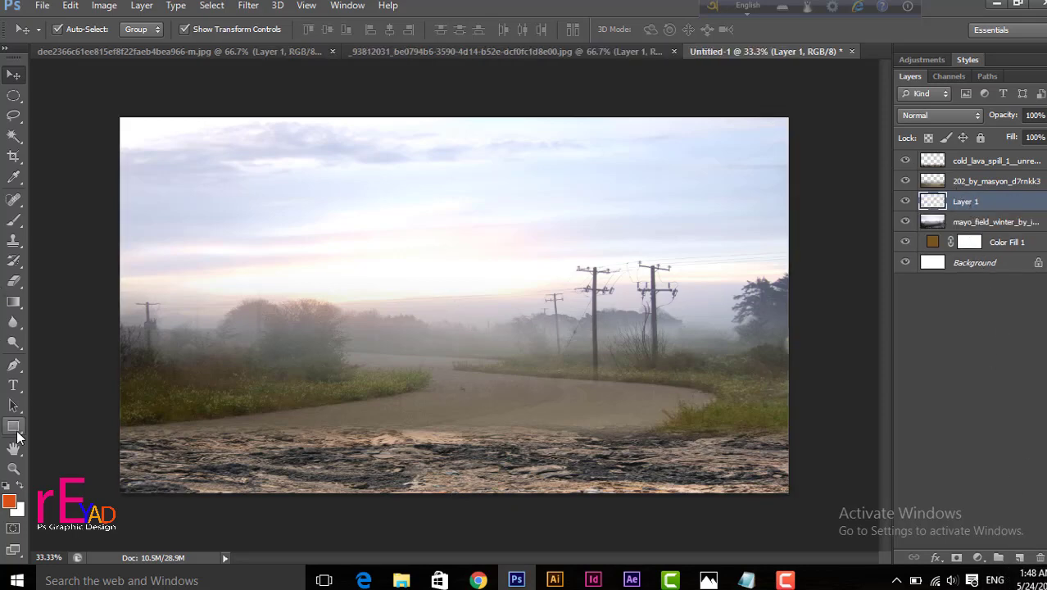
- Try a short slanted and a longer vertical orange-to-white gradient on the new layer, undoing each one
click(13, 300)
drag(180, 266, 201, 342)
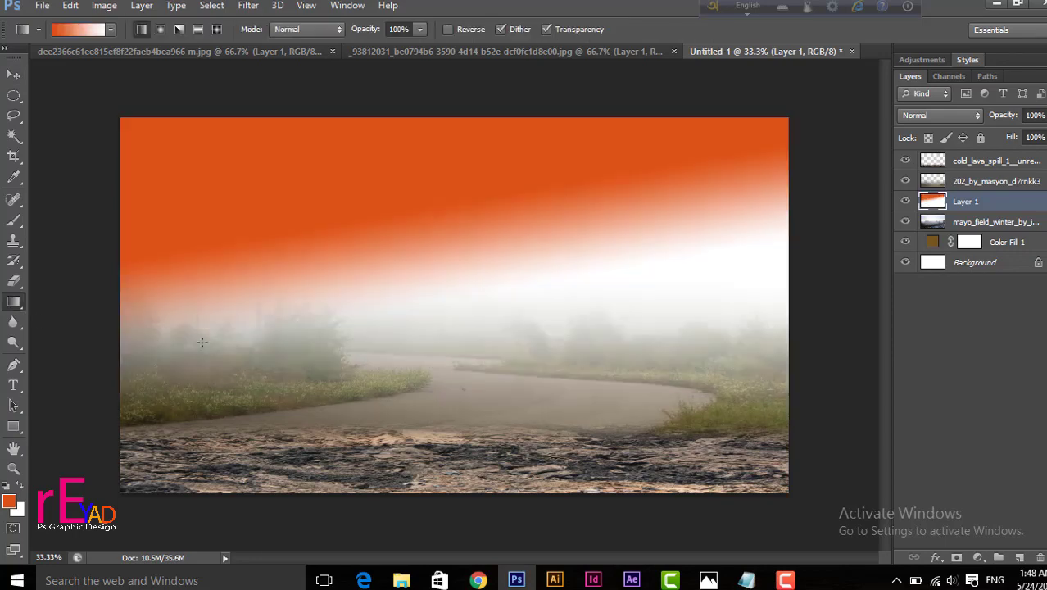
key(ctrl+z)
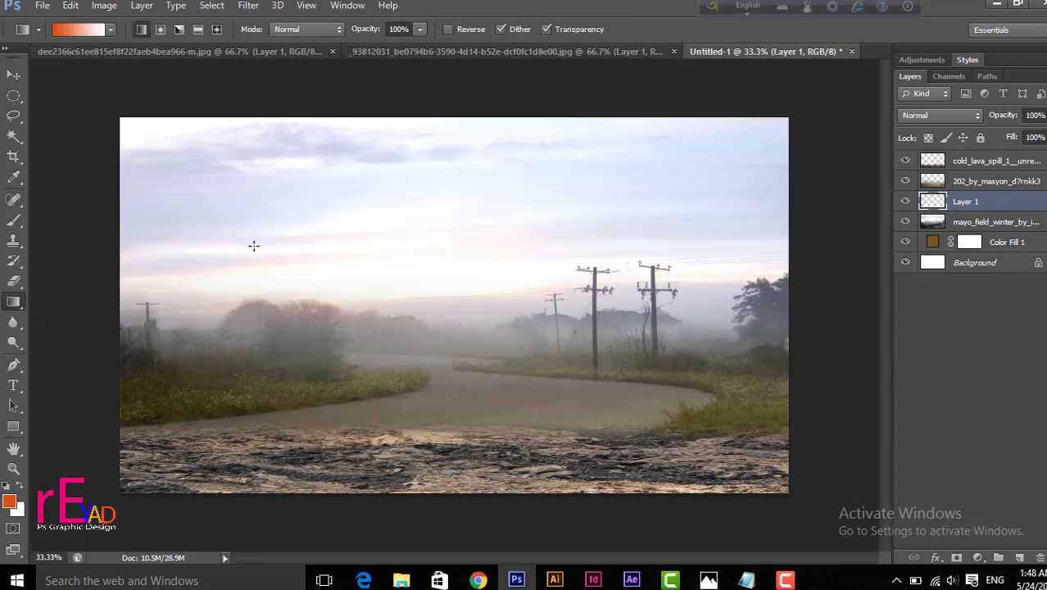
drag(253, 233, 252, 430)
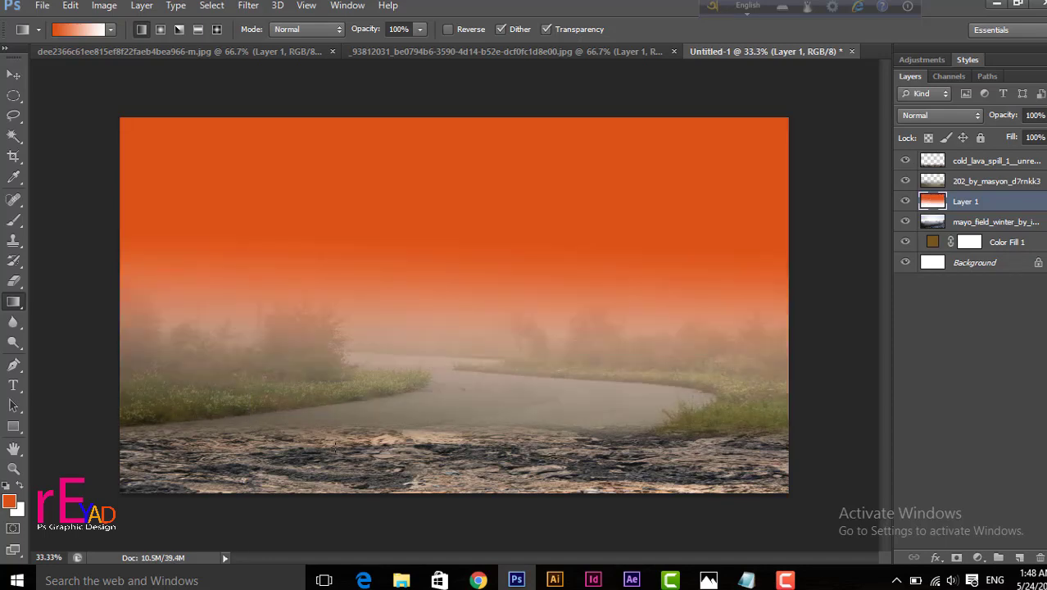
key(ctrl+z)
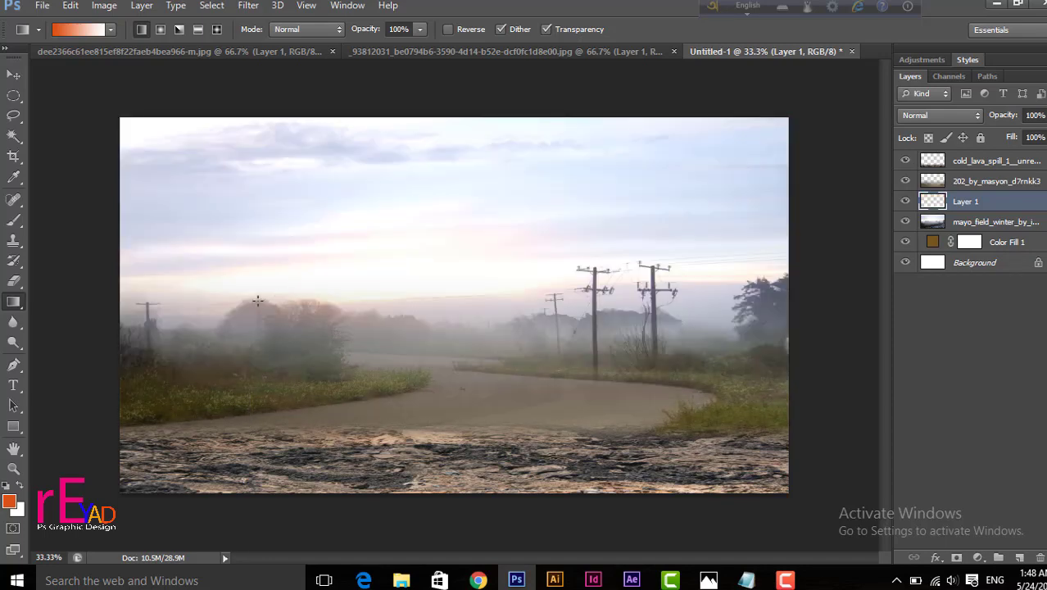
- Set the foreground colour to orange ef8e10 and draw a vertical orange-to-white gradient from the sky down to the road on Layer 1
click(10, 497)
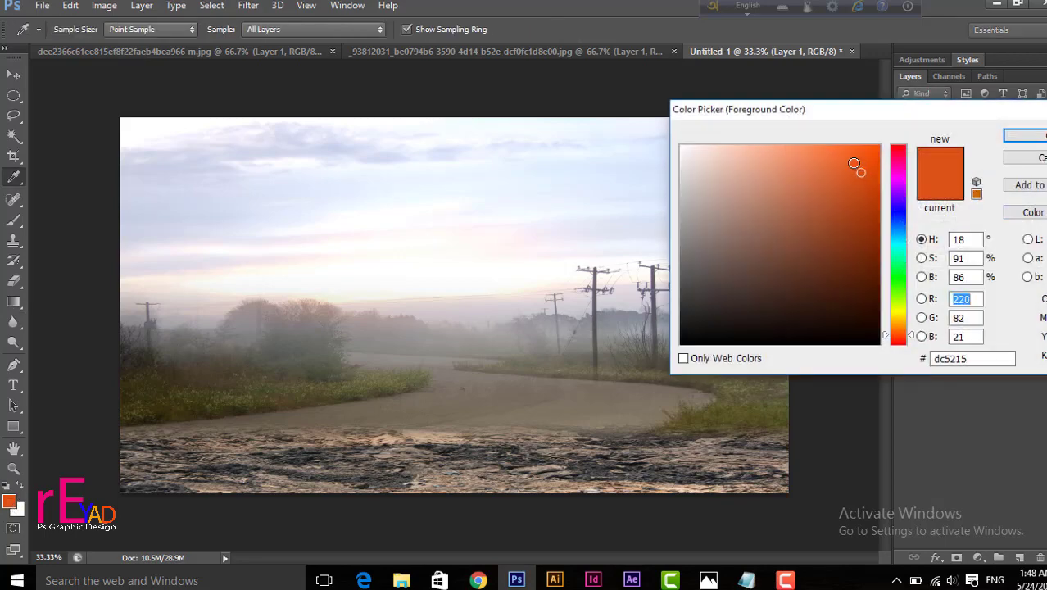
click(897, 327)
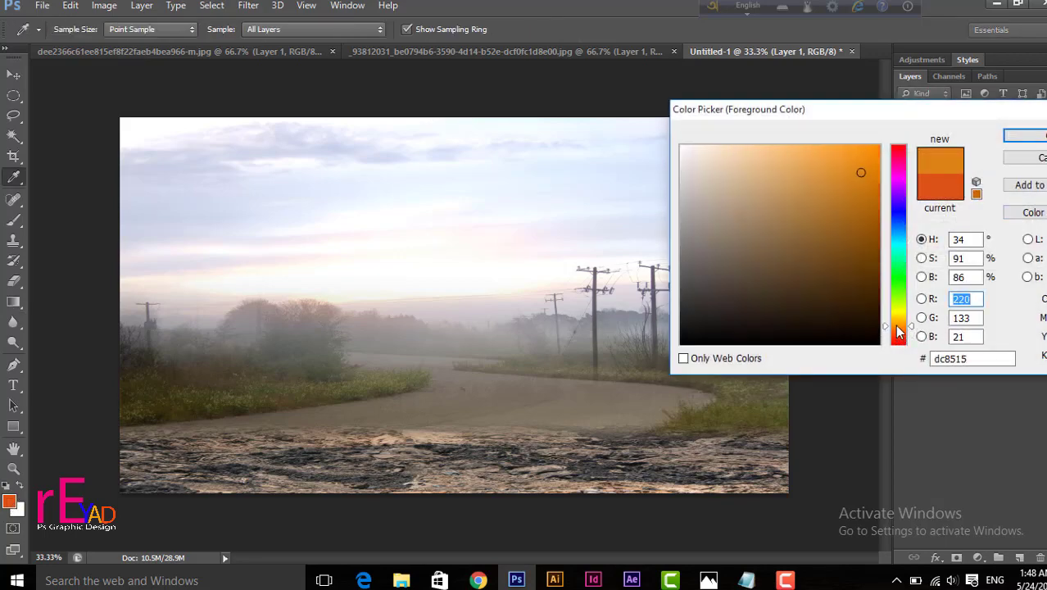
click(866, 158)
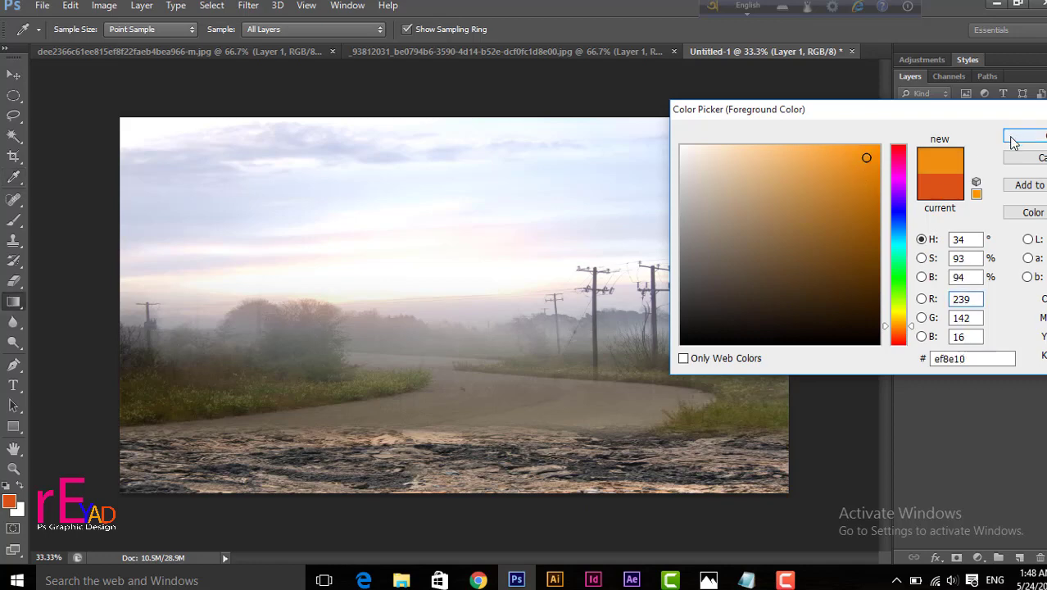
click(1014, 136)
drag(238, 266, 235, 426)
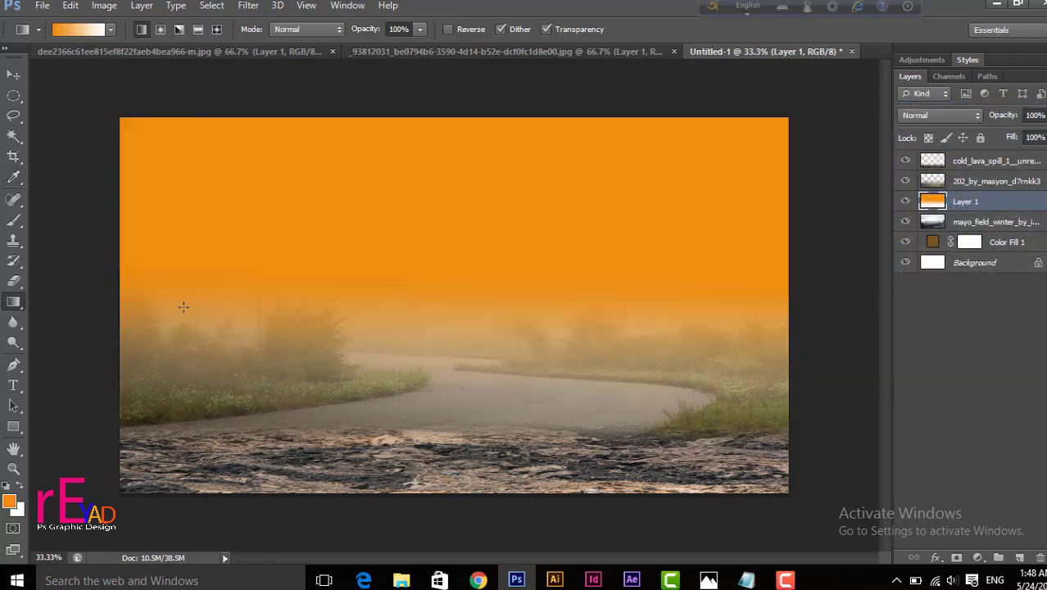
- Try the Color Burn and Color Dodge blend modes on the orange gradient layer and settle on Color Burn
click(14, 74)
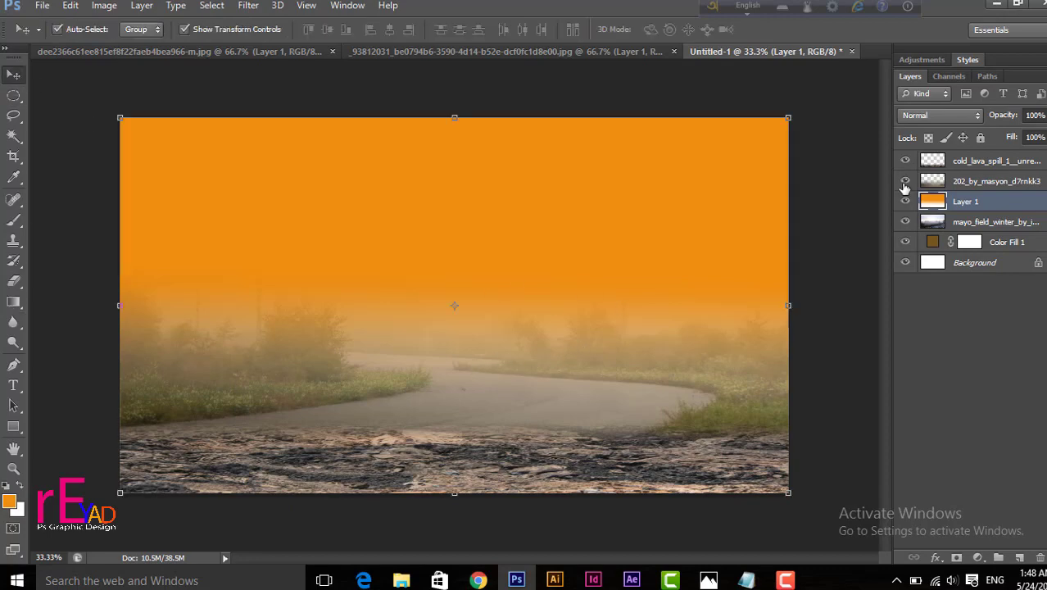
click(978, 115)
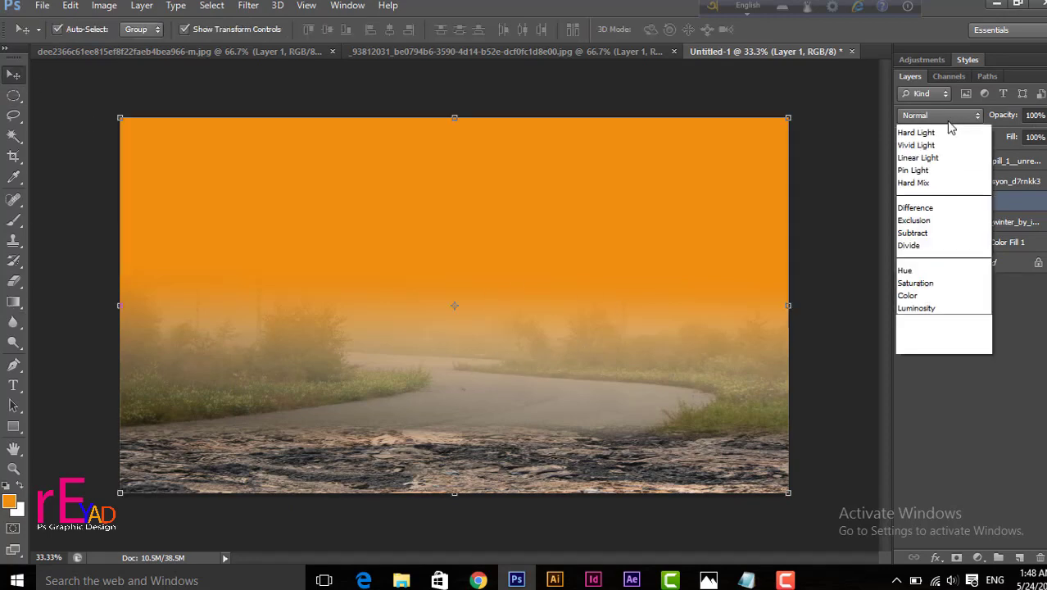
click(923, 197)
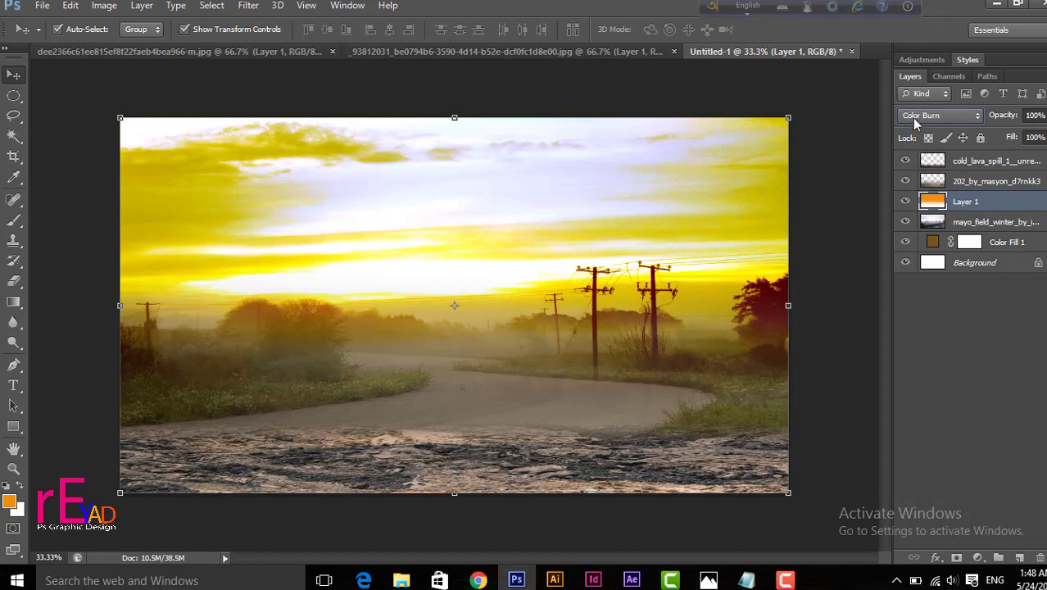
click(915, 119)
click(928, 273)
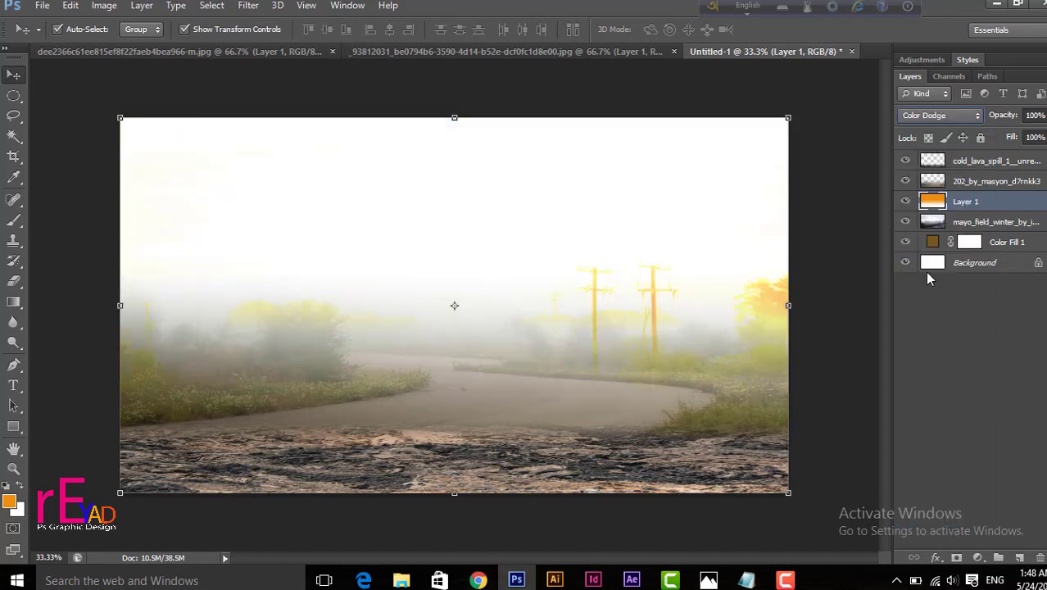
click(944, 115)
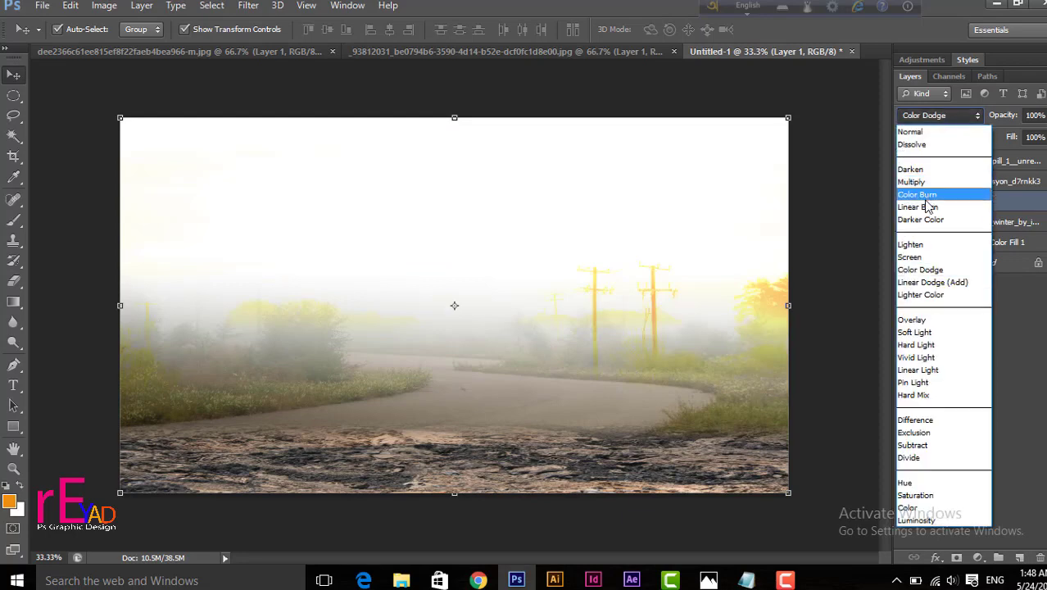
click(925, 197)
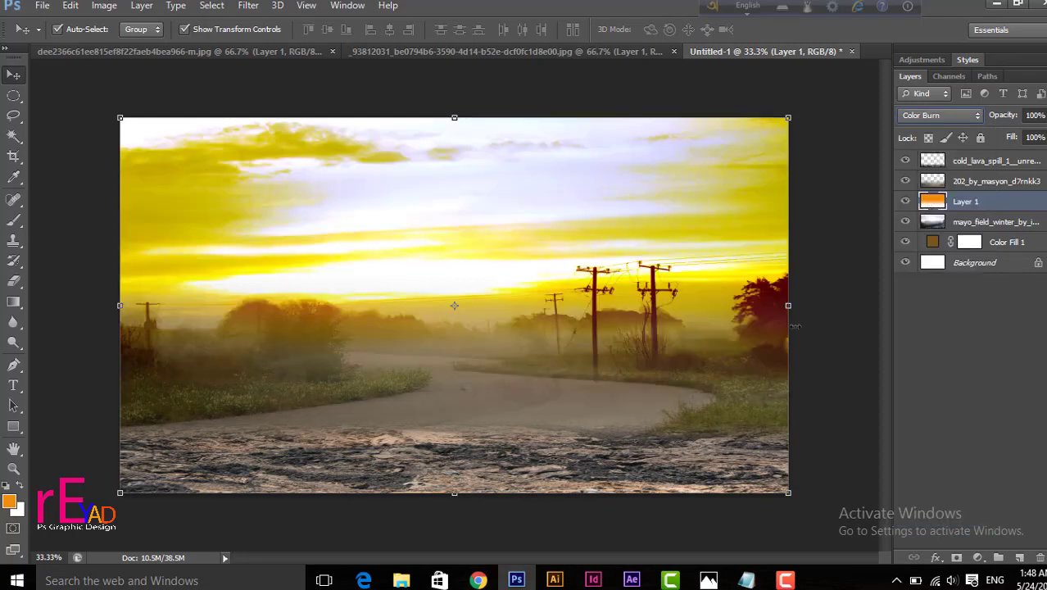
- Add a Levels adjustment clipped to the cold_lava_spill layer and lower its white output level to 108
click(471, 465)
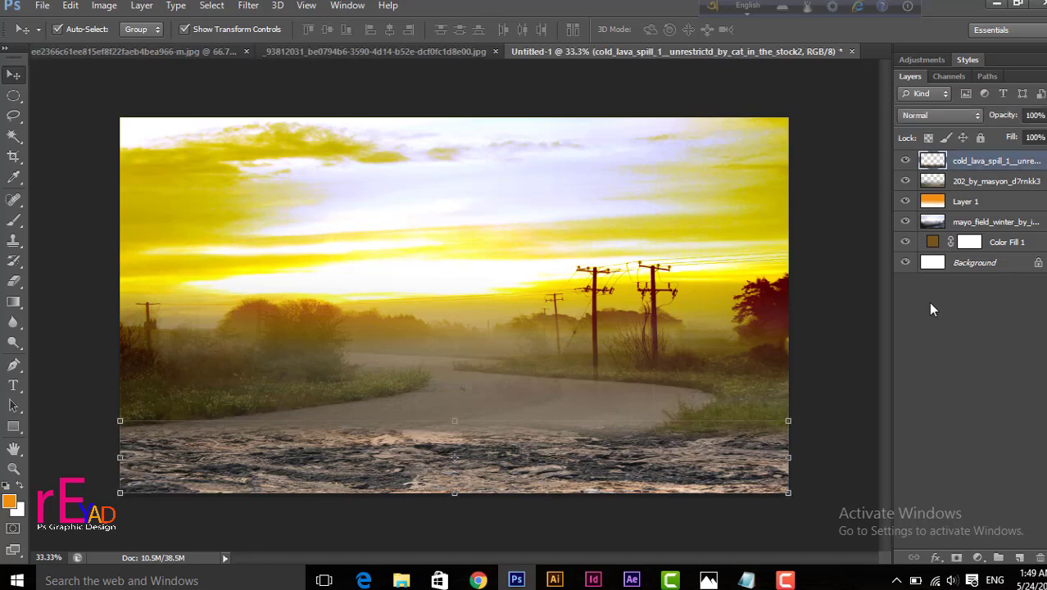
click(979, 557)
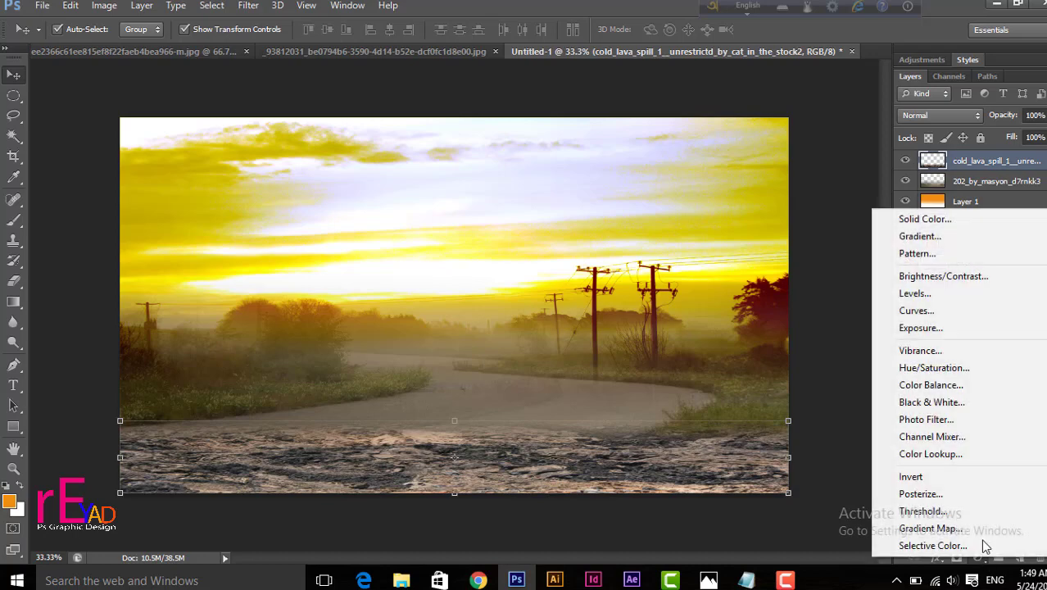
click(936, 298)
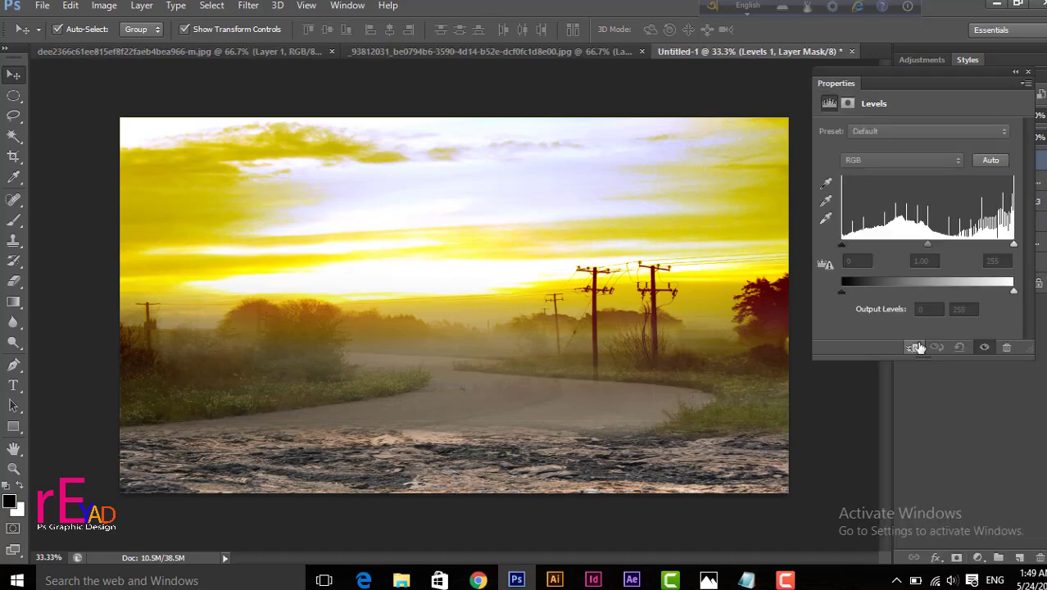
click(915, 347)
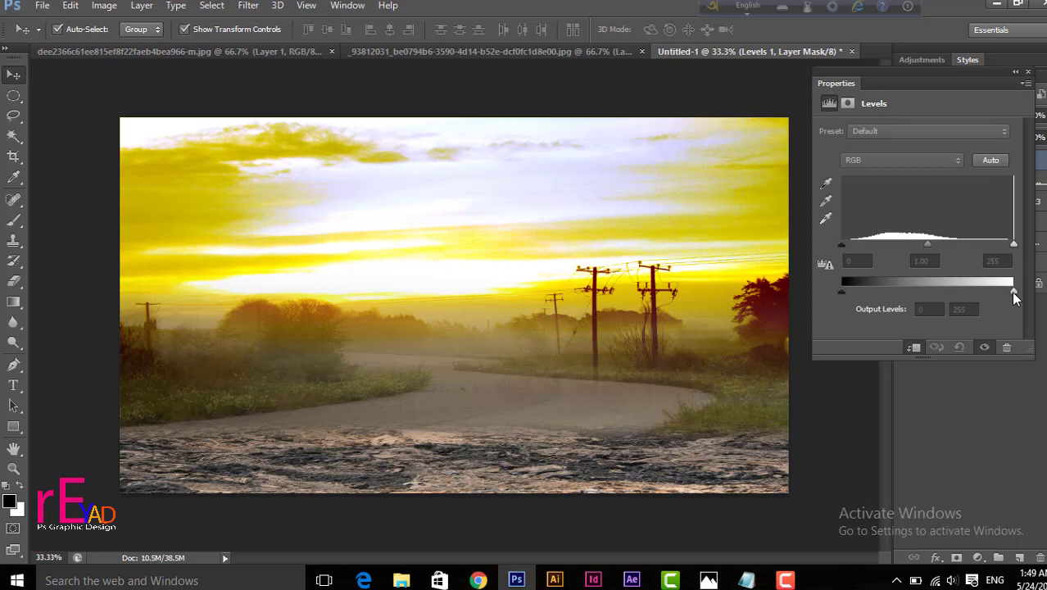
drag(968, 289, 915, 297)
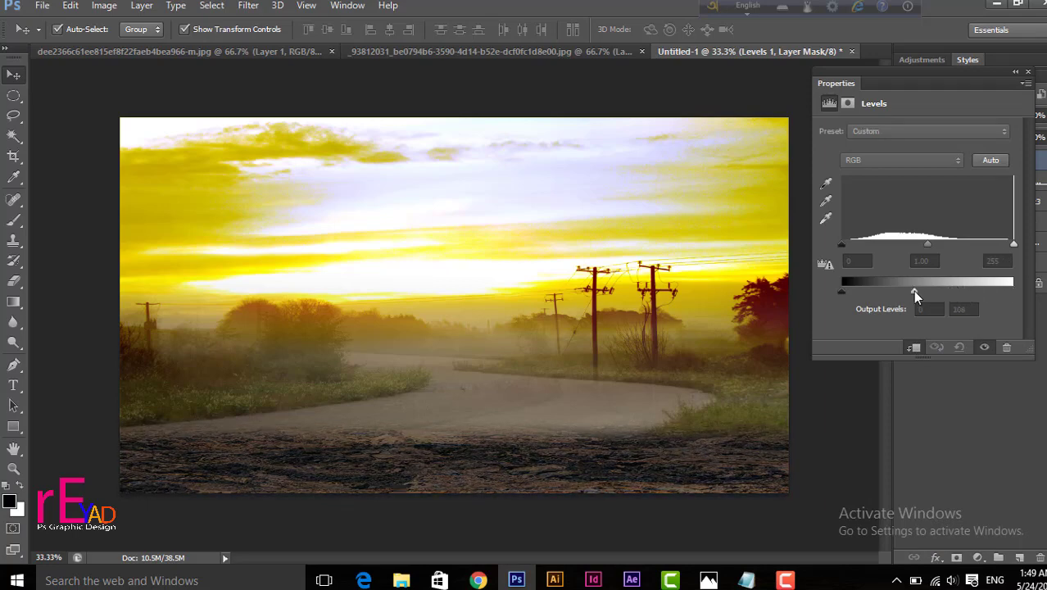
click(1028, 72)
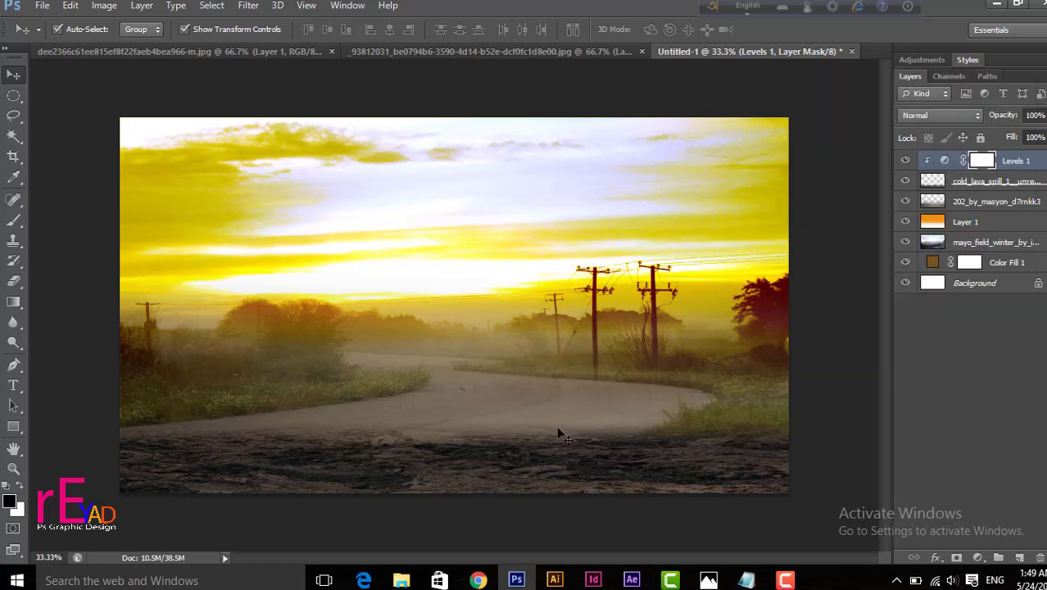
- Add a Levels adjustment clipped to the 202_by_masyon road layer and lower its white output level to darken the road
click(558, 426)
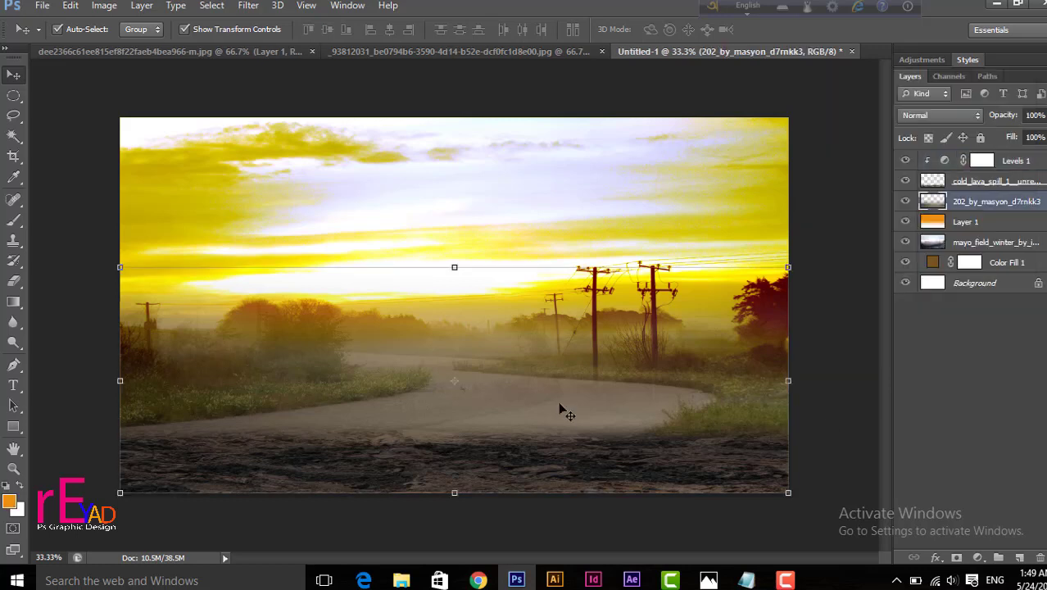
click(978, 558)
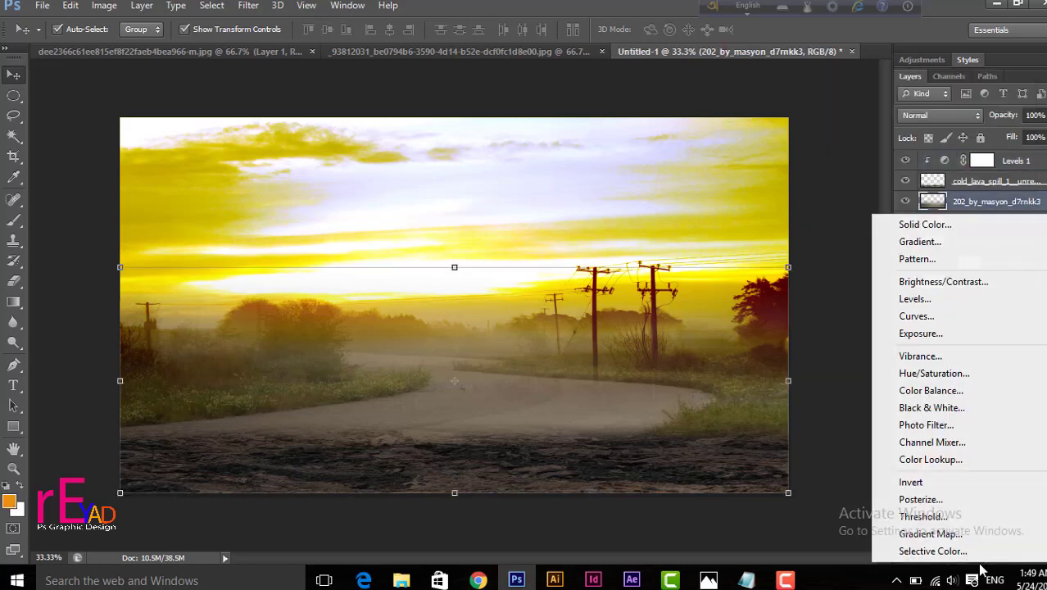
click(915, 299)
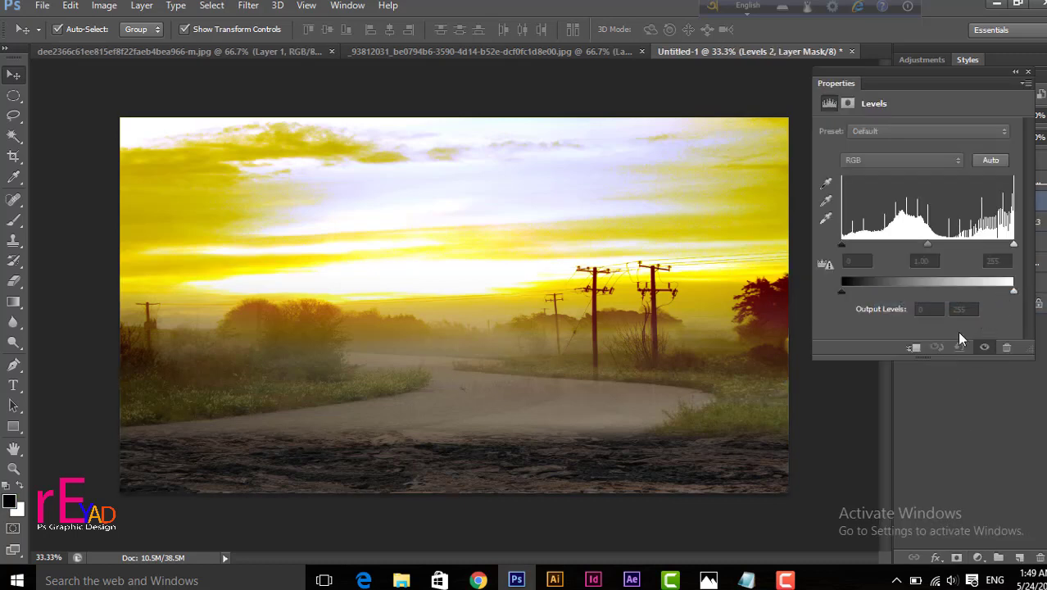
click(915, 348)
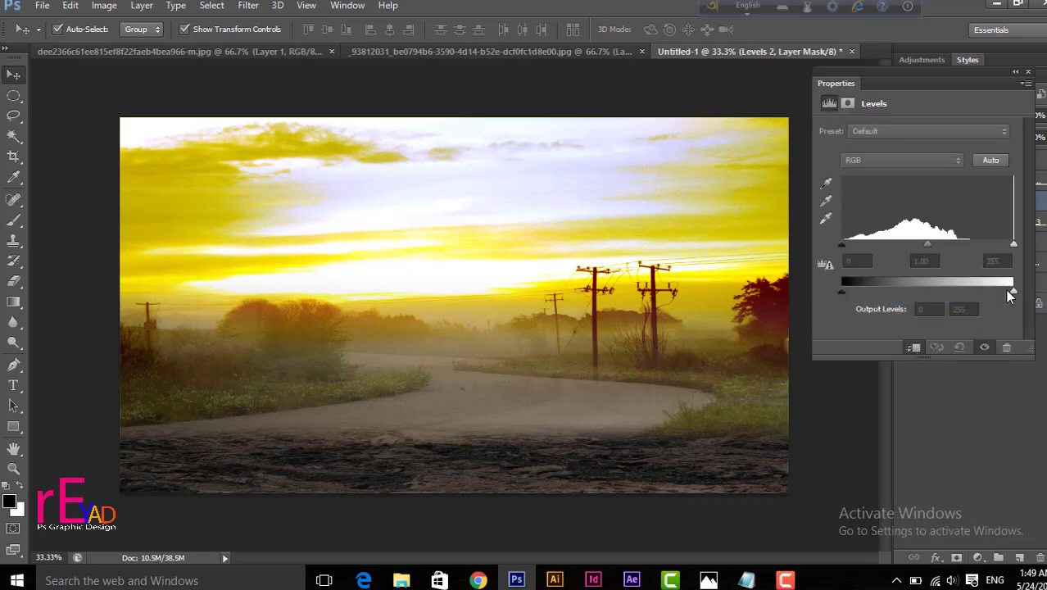
drag(1012, 293, 970, 293)
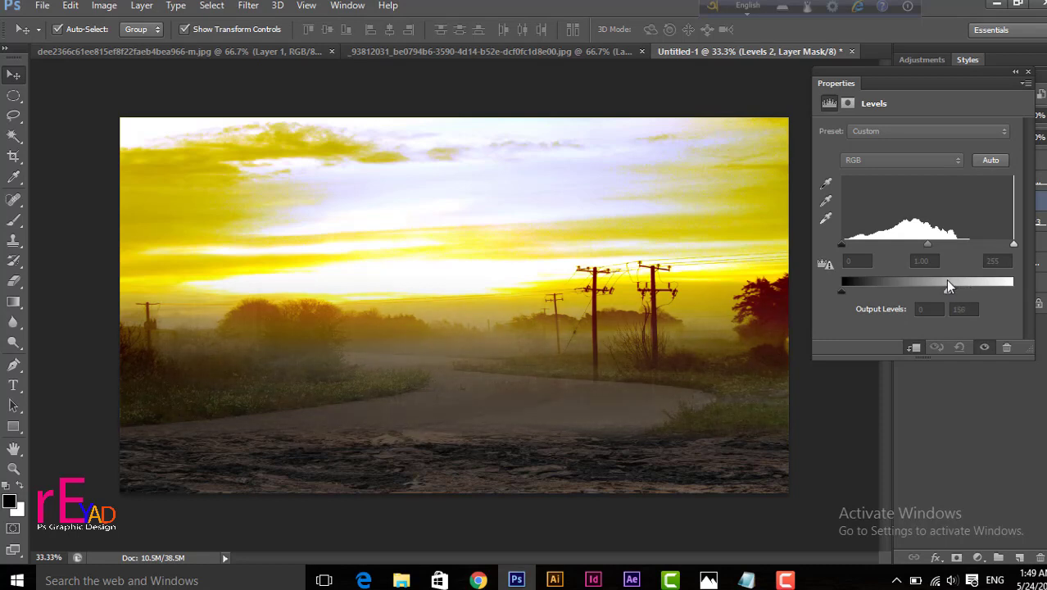
drag(940, 282, 938, 282)
click(1030, 75)
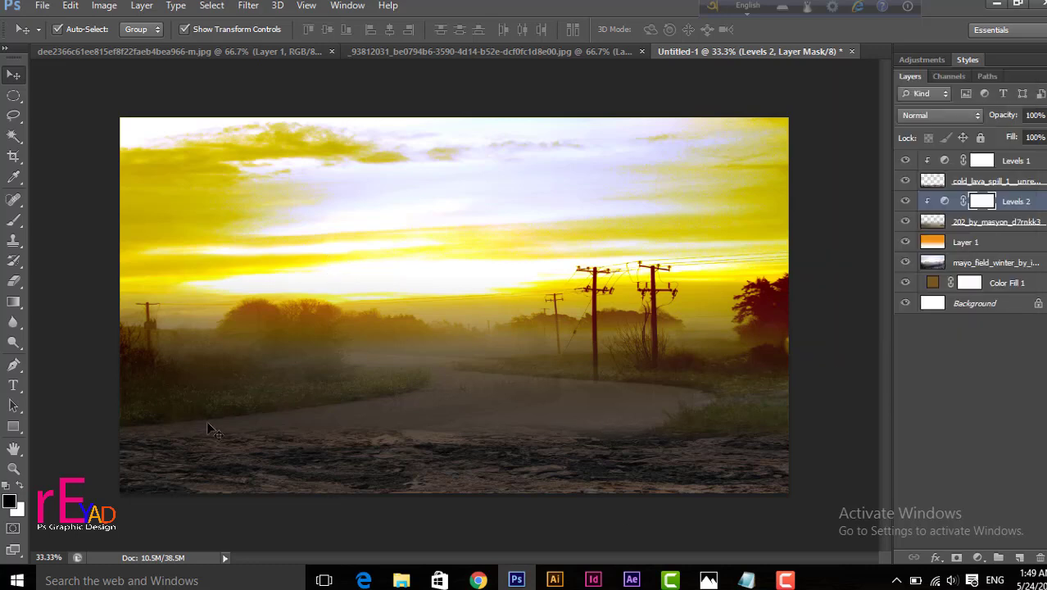
- Bring the cut-out woman with the backpack into the Untitled-1 composition and place her standing on the middle of the road
click(410, 51)
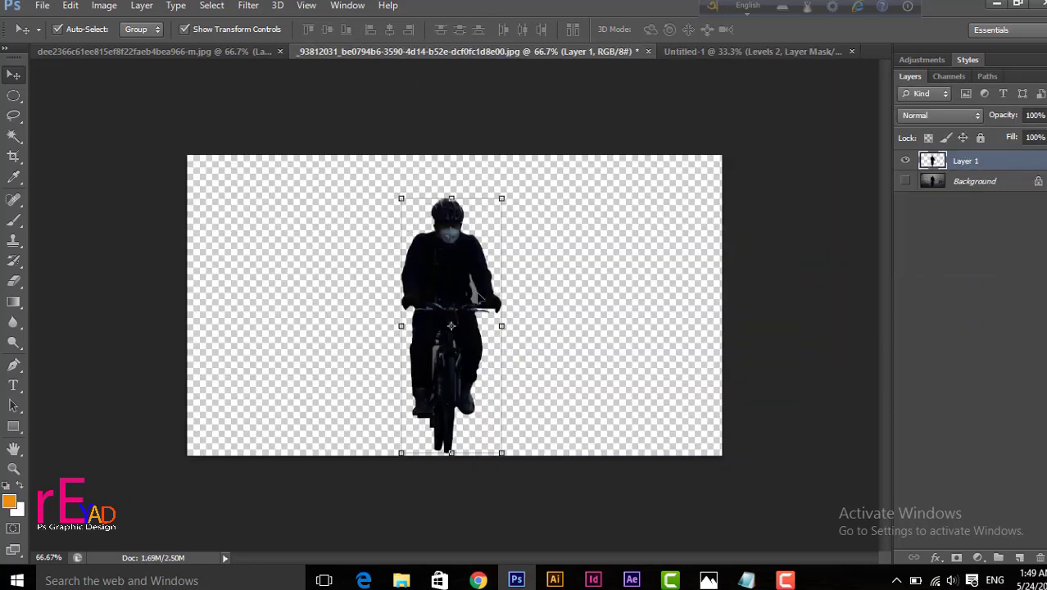
click(245, 52)
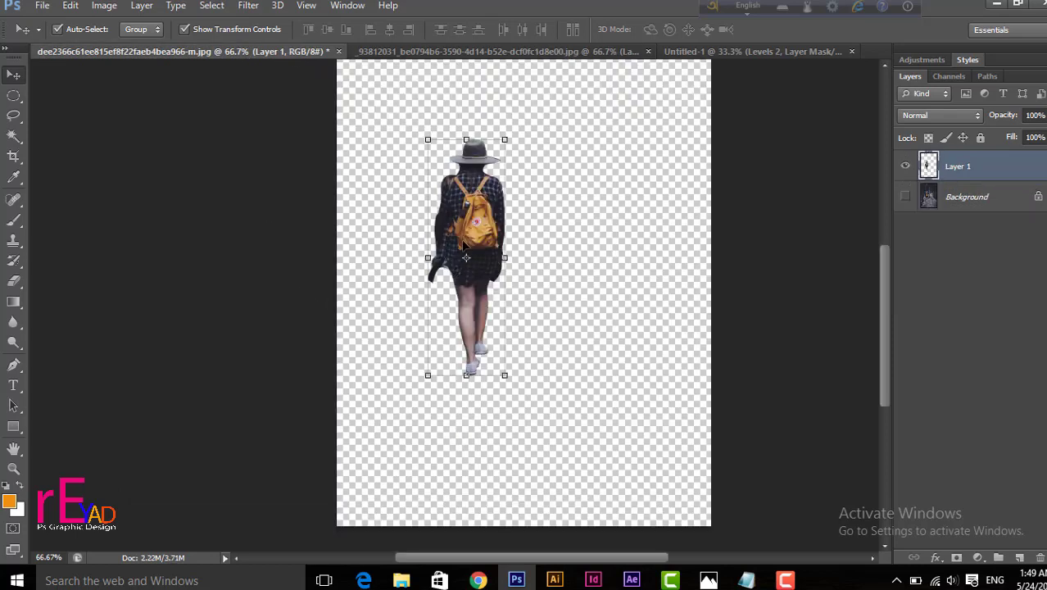
drag(579, 199, 475, 353)
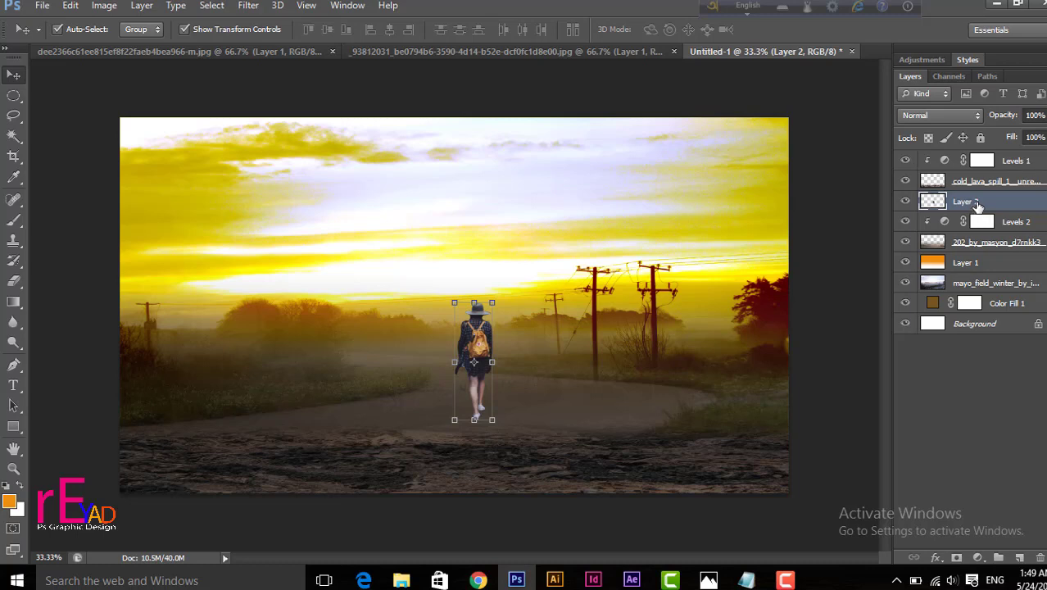
- Colorize the woman's layer using Hue/Saturation with hue 34, saturation 25 and lightness -18
key(ctrl+u)
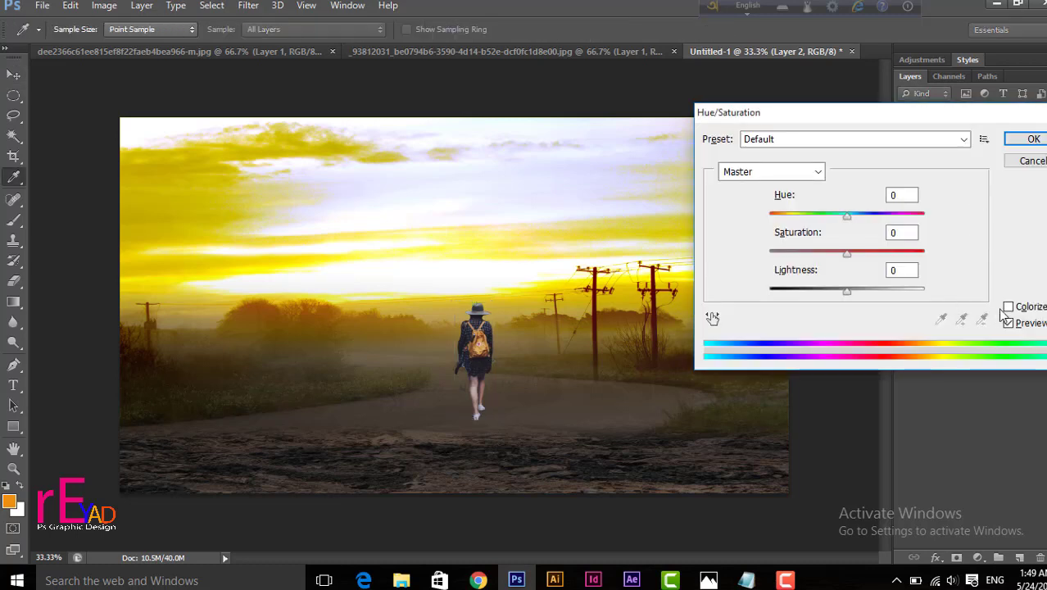
click(1010, 307)
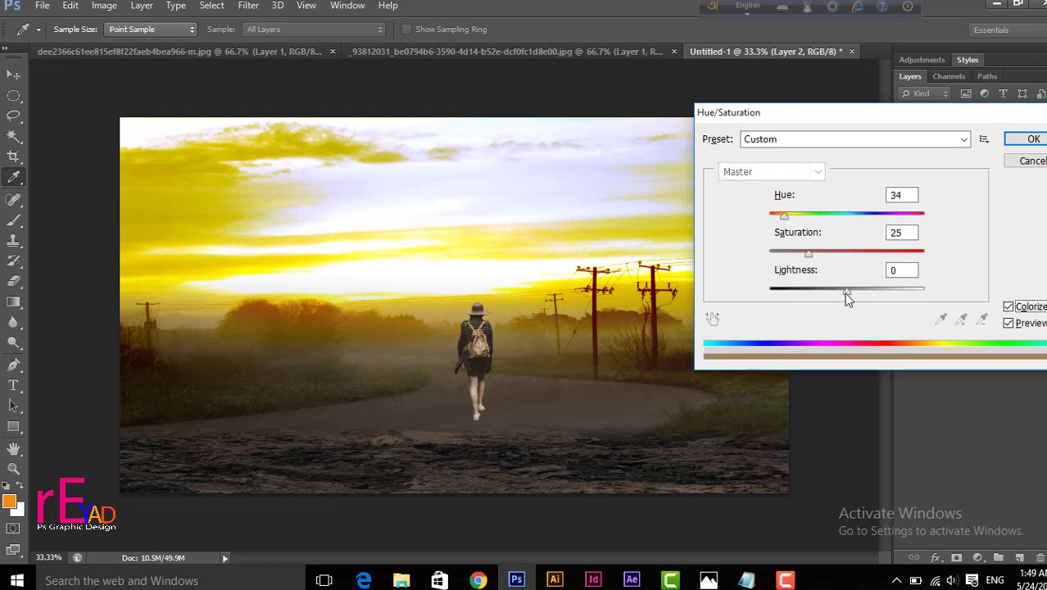
mouse_move(845, 293)
mouse_down()
mouse_move(821, 293)
mouse_move(833, 294)
mouse_up()
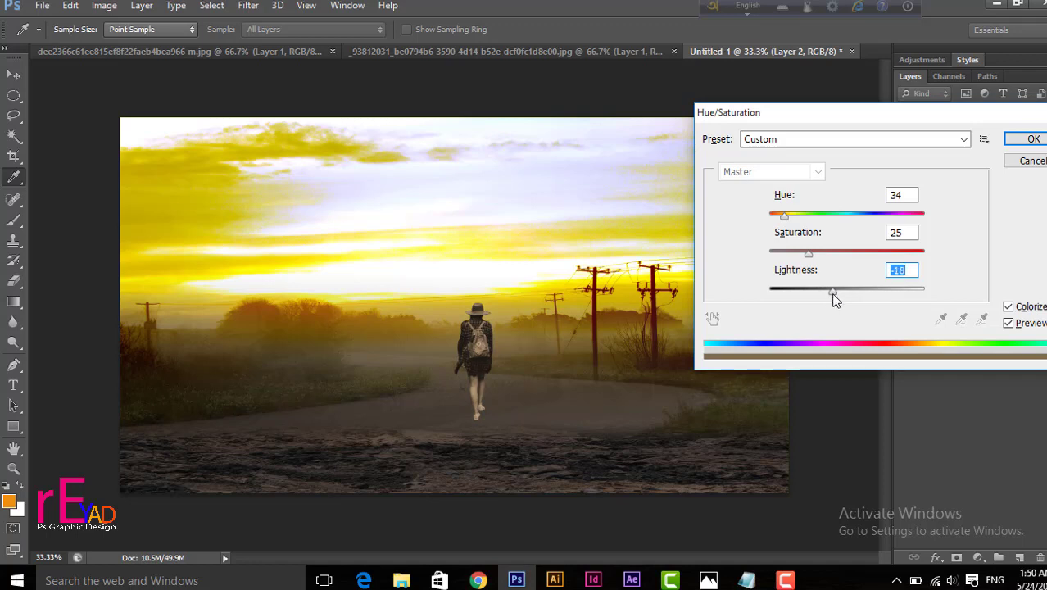
click(1033, 139)
key(v)
- Bring the cut-out cyclist into the Untitled-1 composition and place its layer directly below the 202_by_masyon road layer
click(738, 425)
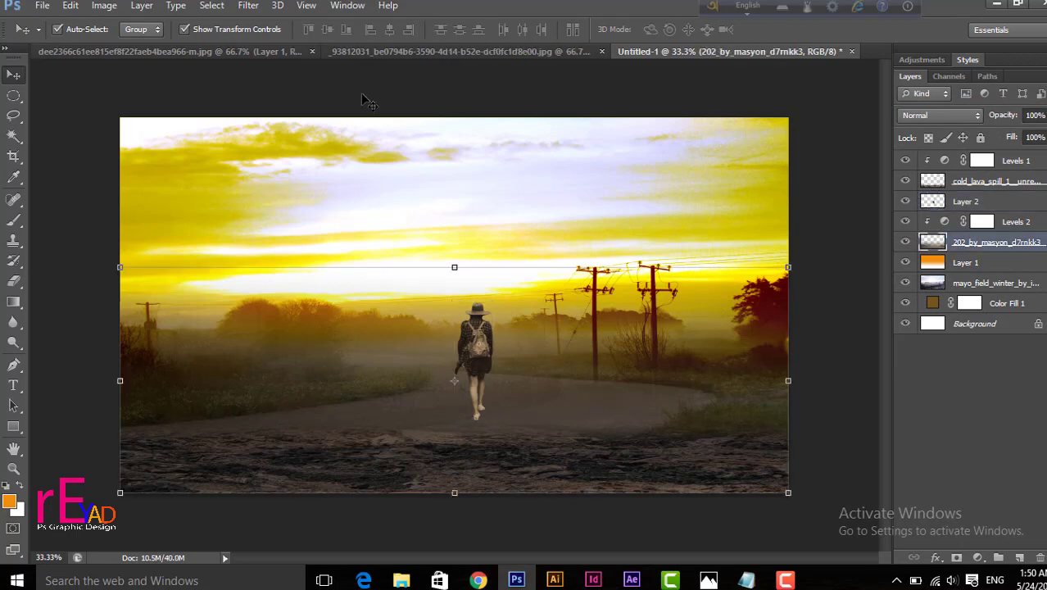
click(404, 53)
drag(432, 273, 534, 390)
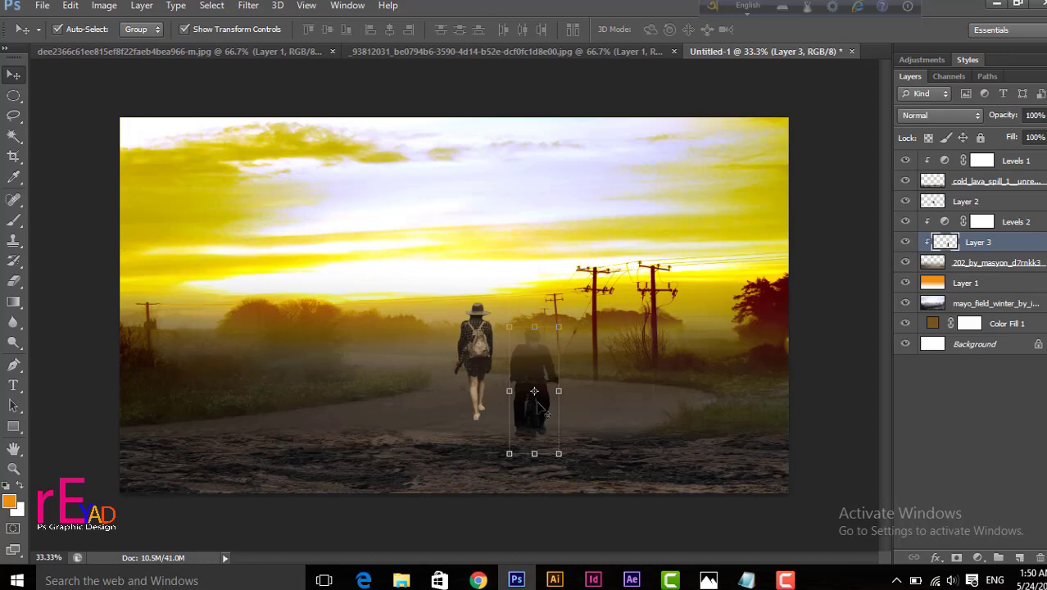
mouse_move(977, 248)
mouse_down()
mouse_move(980, 318)
mouse_move(977, 260)
mouse_up()
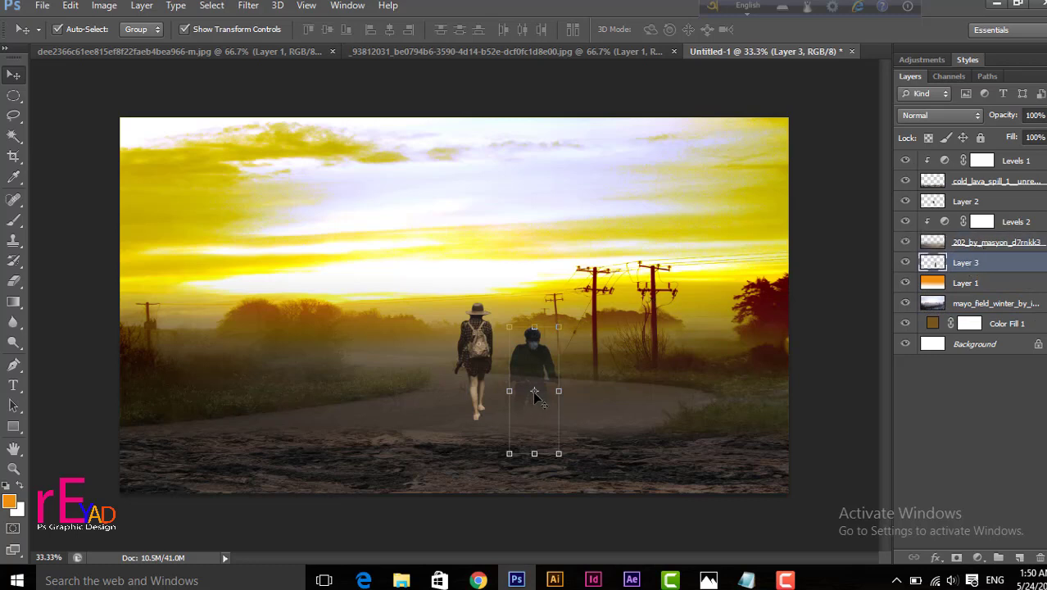
- Move the cyclist up the road and scale it down to about 54%, beside the woman
drag(537, 397, 532, 338)
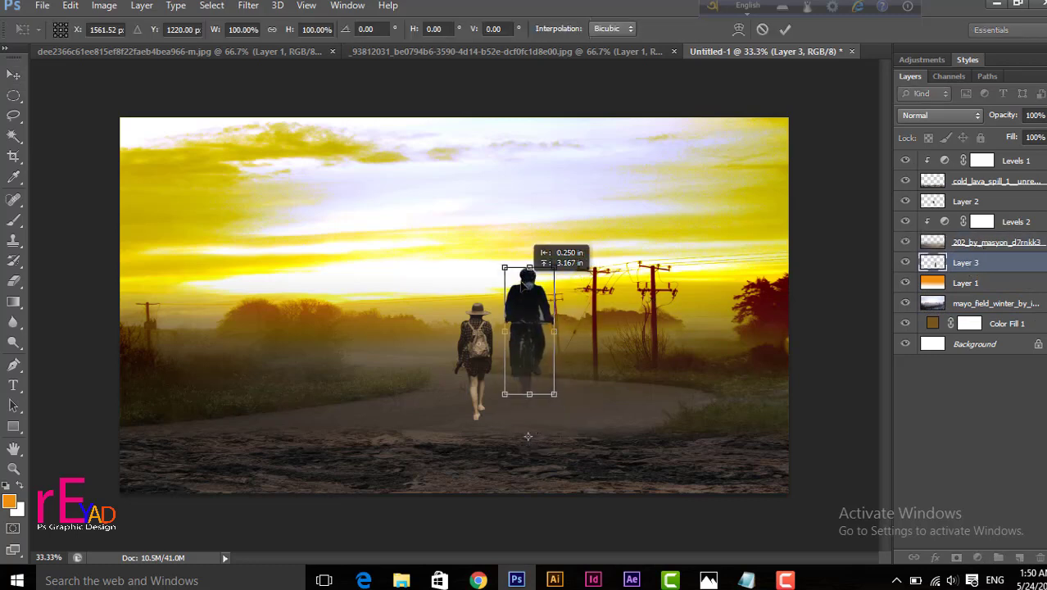
drag(526, 284, 523, 269)
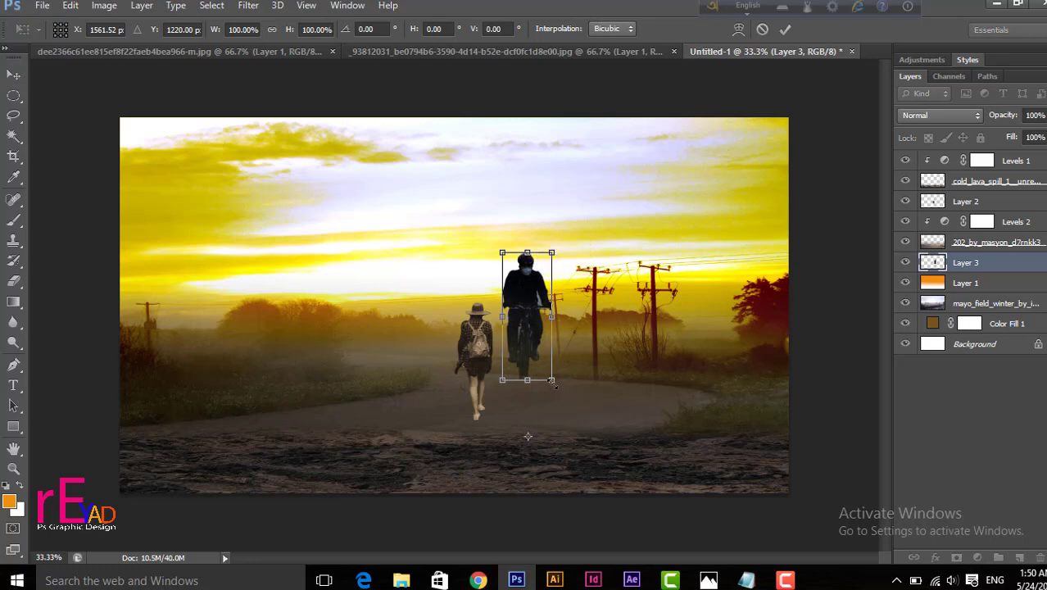
drag(553, 383, 585, 418)
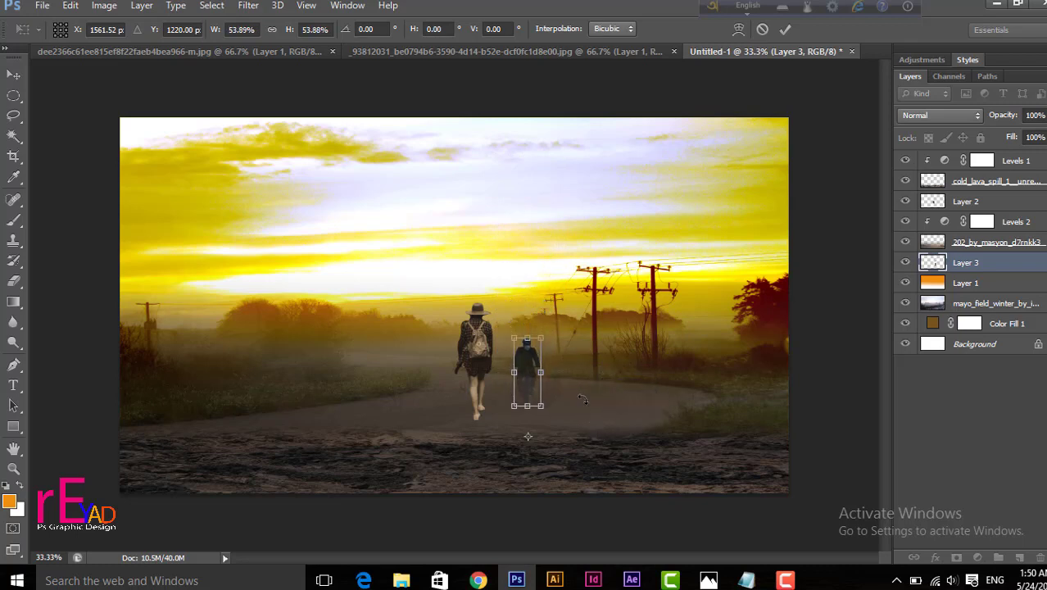
key(Return)
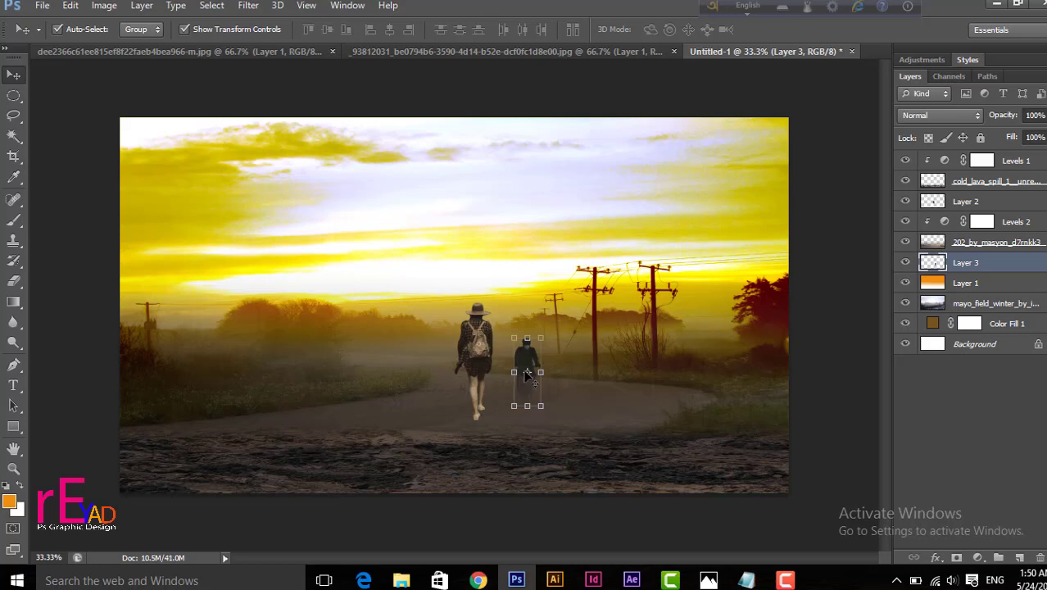
- Move the cyclist up the road until it stands close beside the woman, and commit the transformation
drag(525, 371, 514, 334)
key(Return)
click(567, 412)
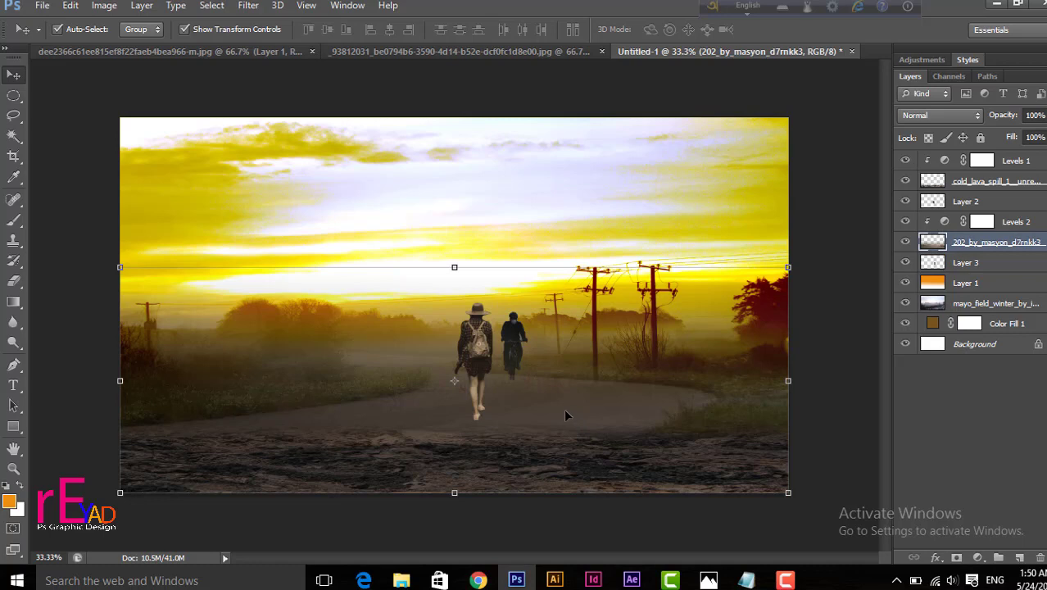
click(579, 236)
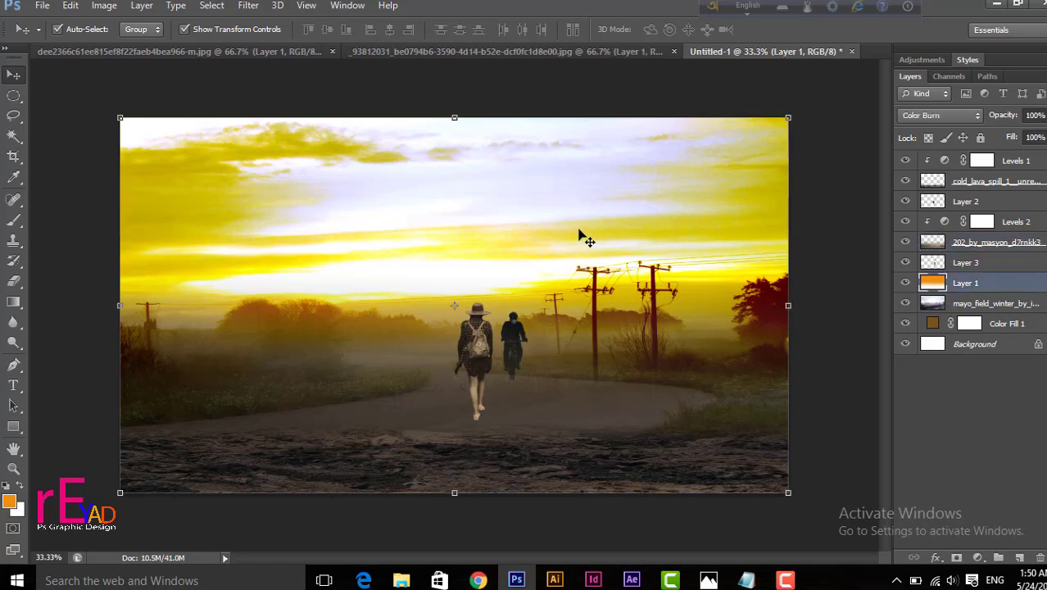
click(822, 356)
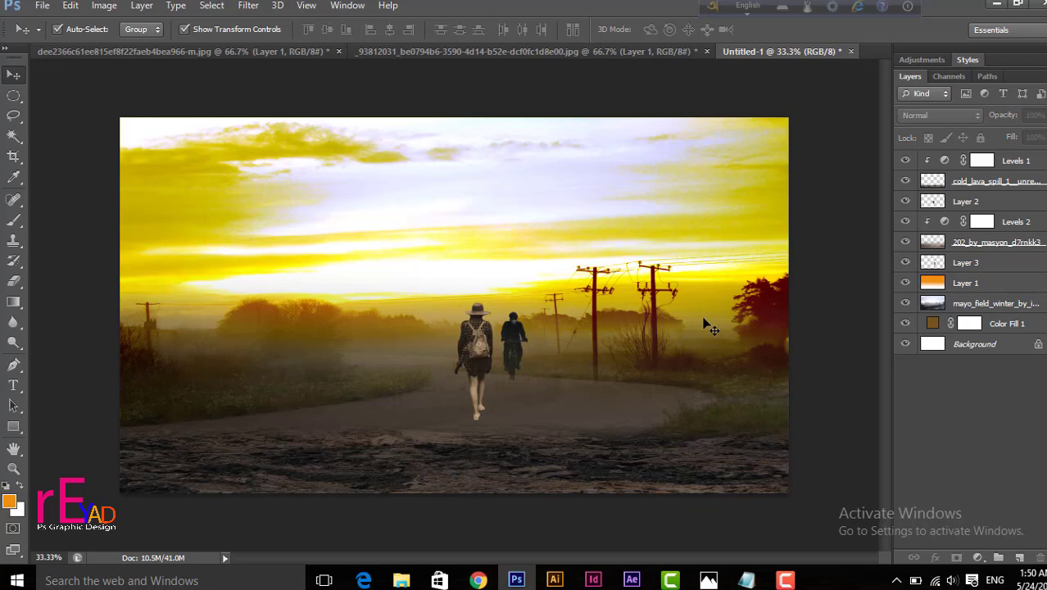
- Darken the orange gradient Layer 1 with a clipped Levels adjustment, lowering the white output level to about 190
click(571, 236)
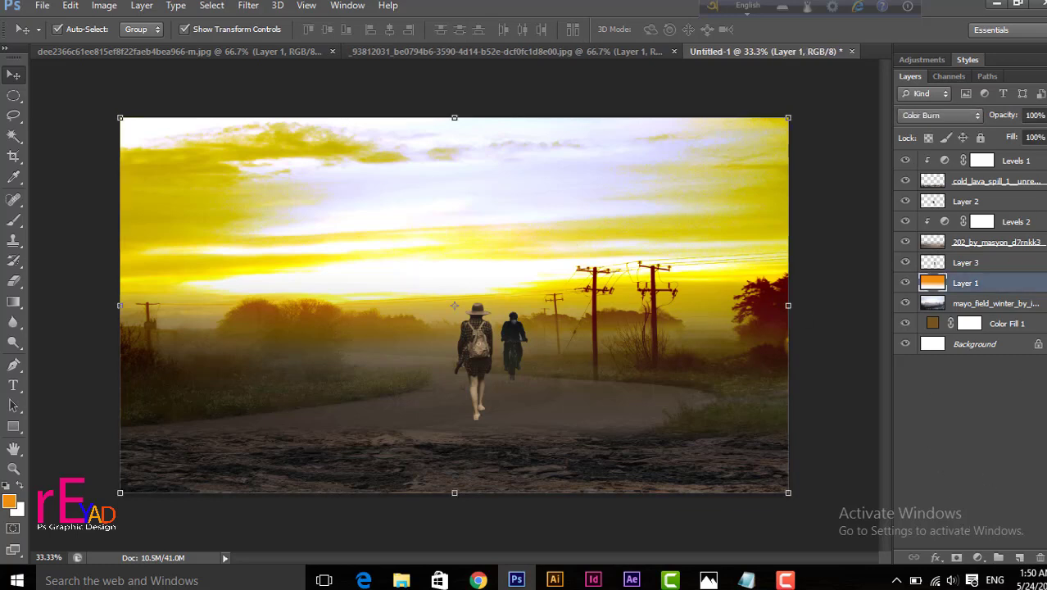
click(1046, 116)
mouse_move(1043, 135)
mouse_down()
mouse_move(1029, 136)
mouse_move(1046, 136)
mouse_up()
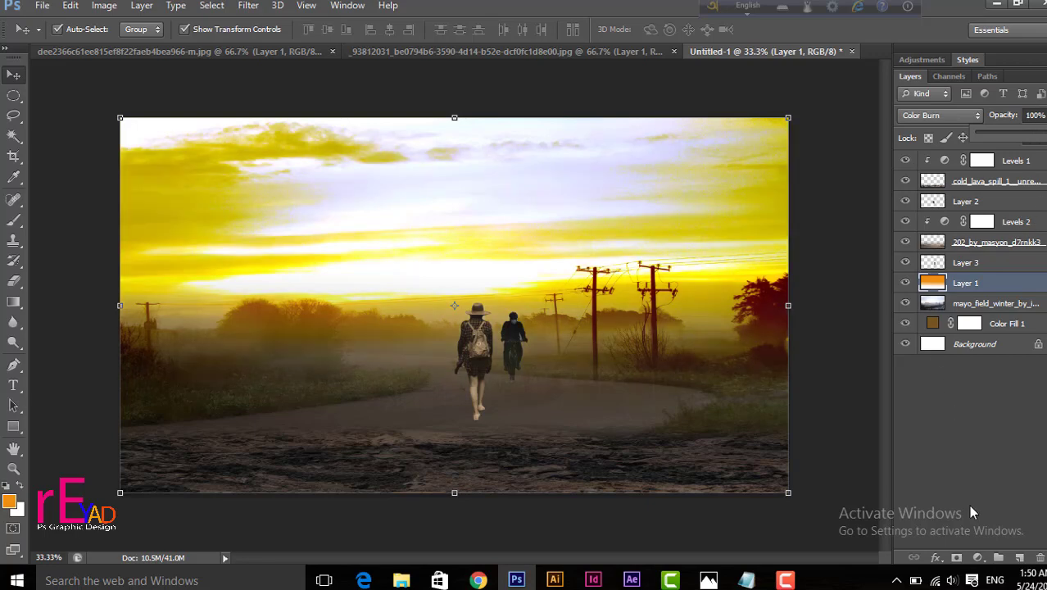
click(963, 285)
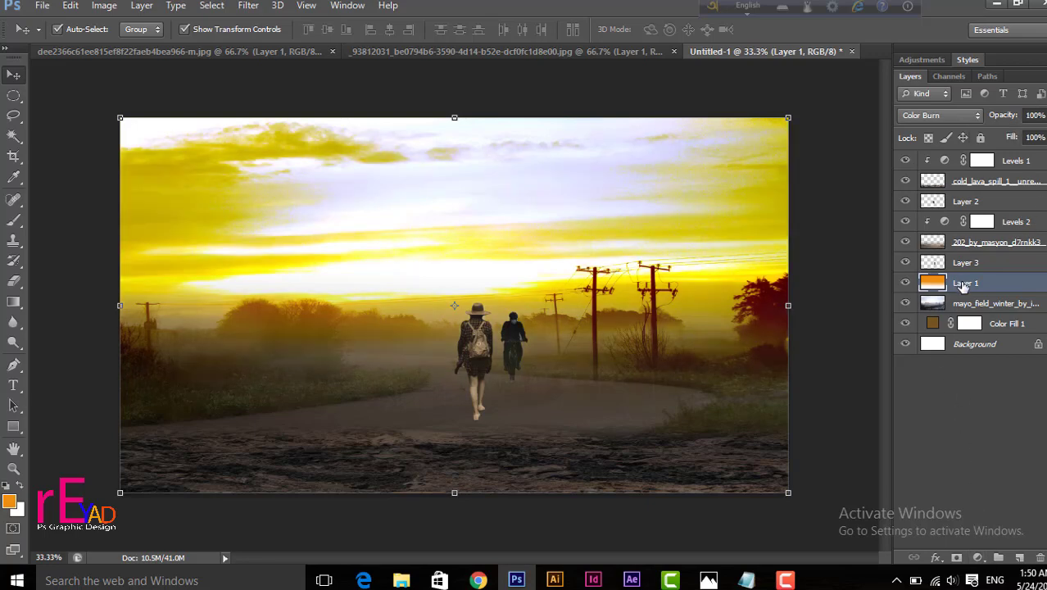
click(977, 558)
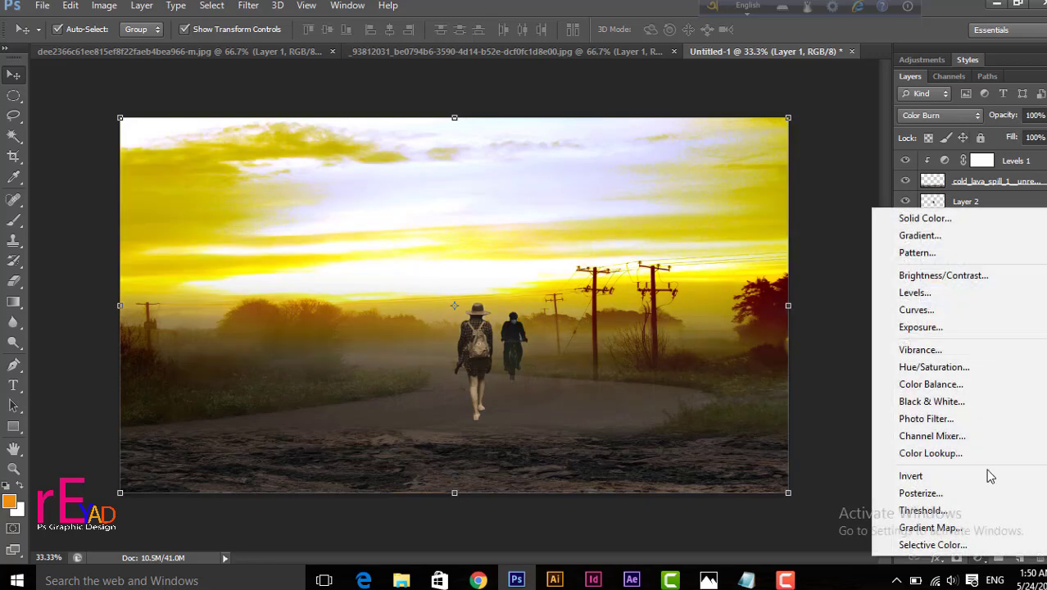
click(934, 297)
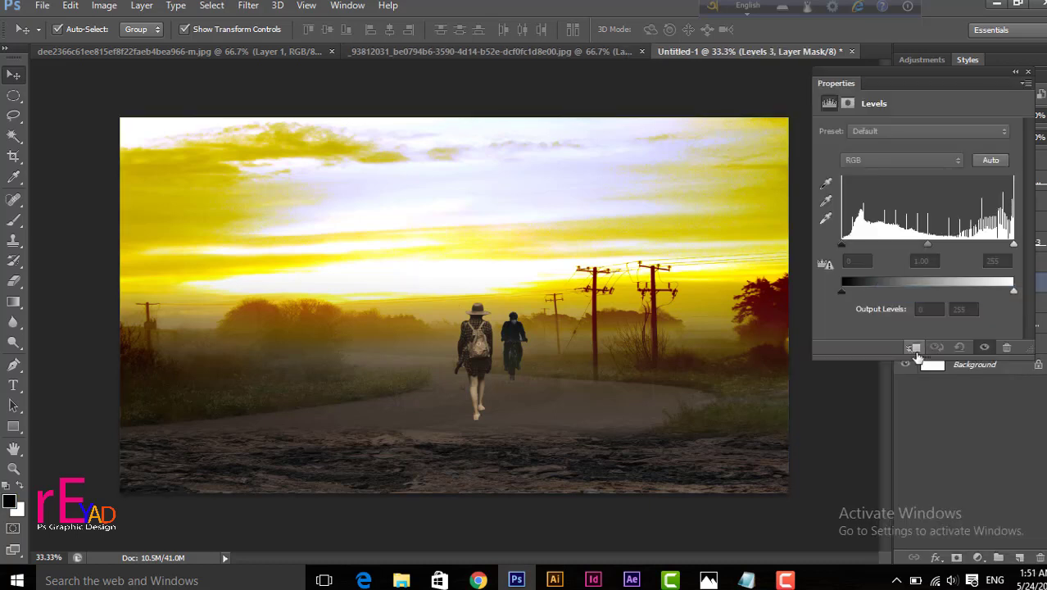
click(917, 351)
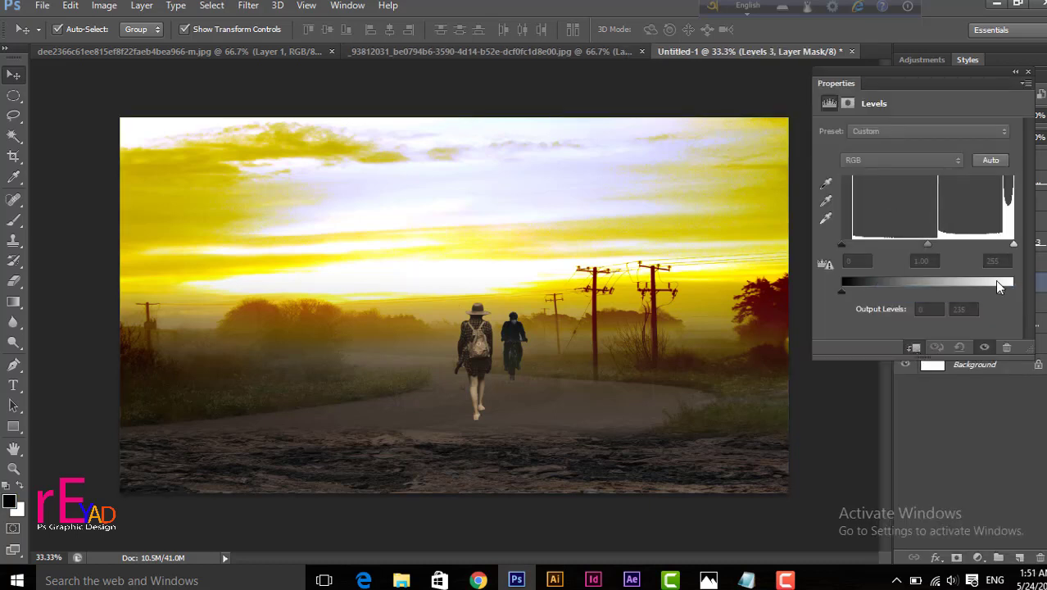
drag(998, 282, 962, 286)
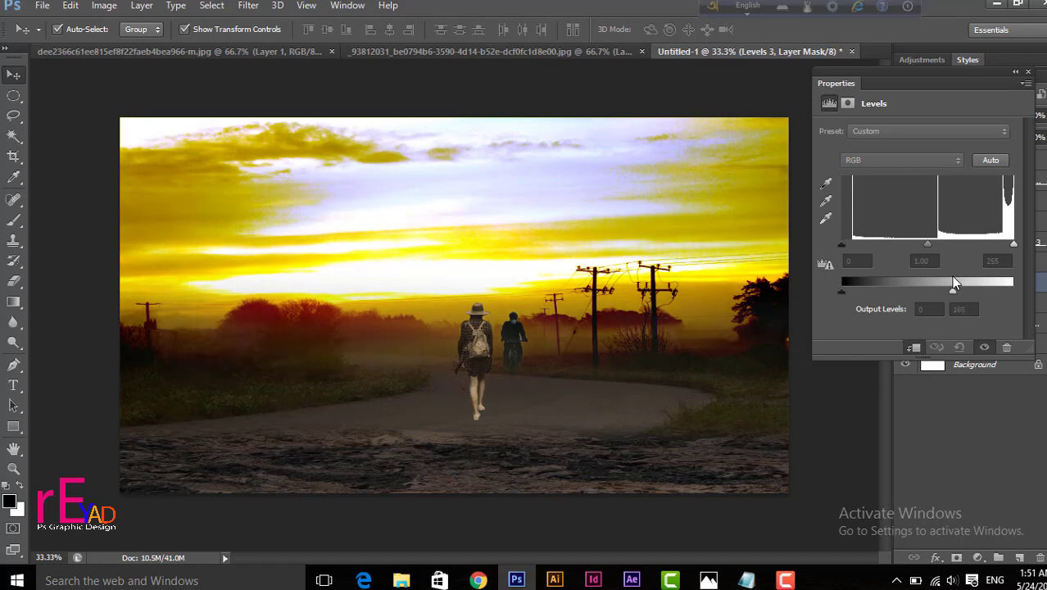
mouse_move(954, 282)
mouse_down()
mouse_move(964, 286)
mouse_move(932, 272)
mouse_move(943, 274)
mouse_up()
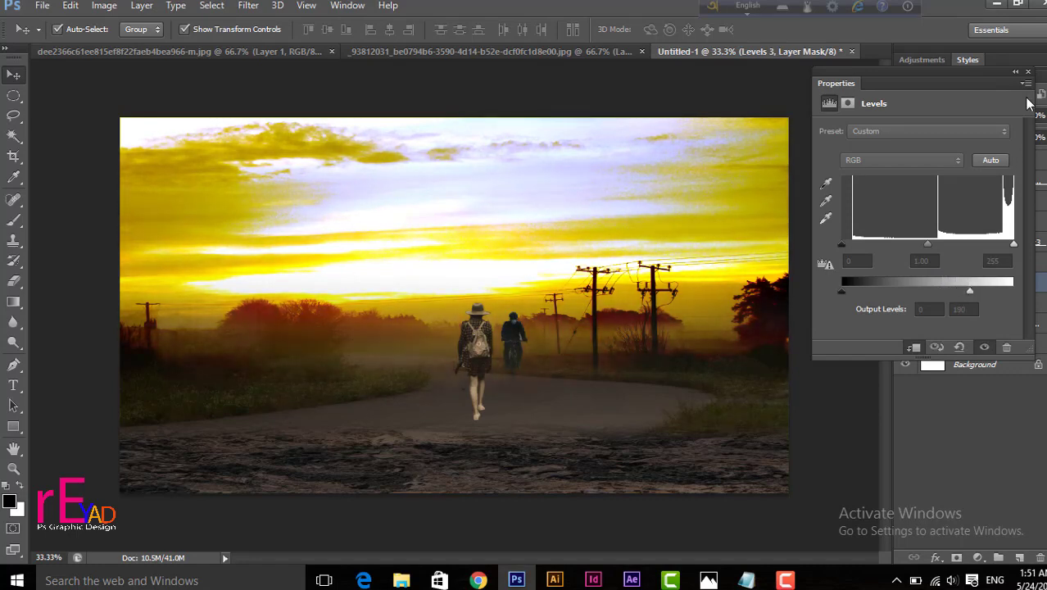
click(1029, 73)
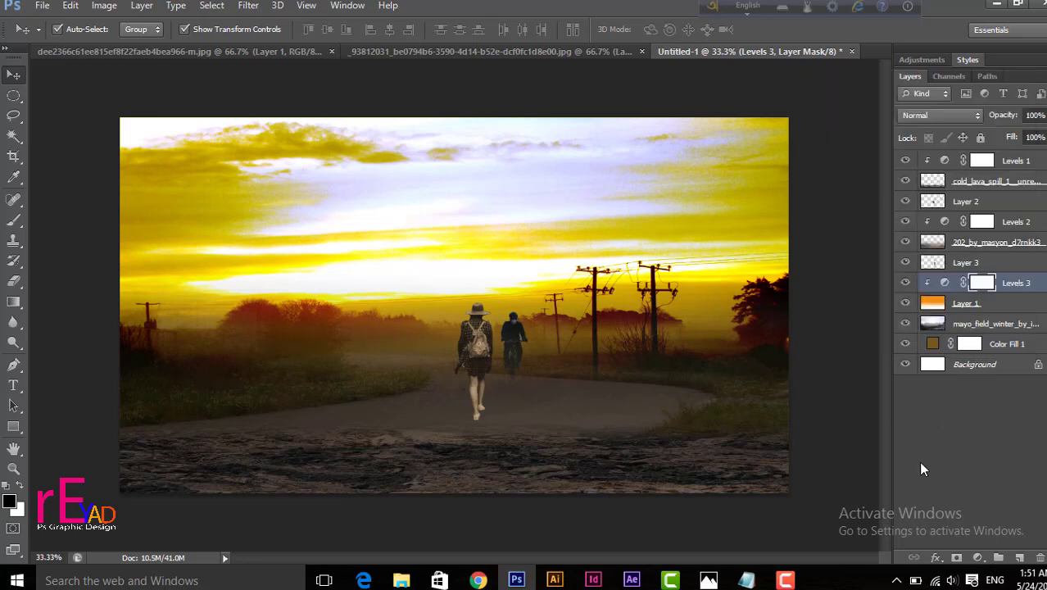
click(957, 450)
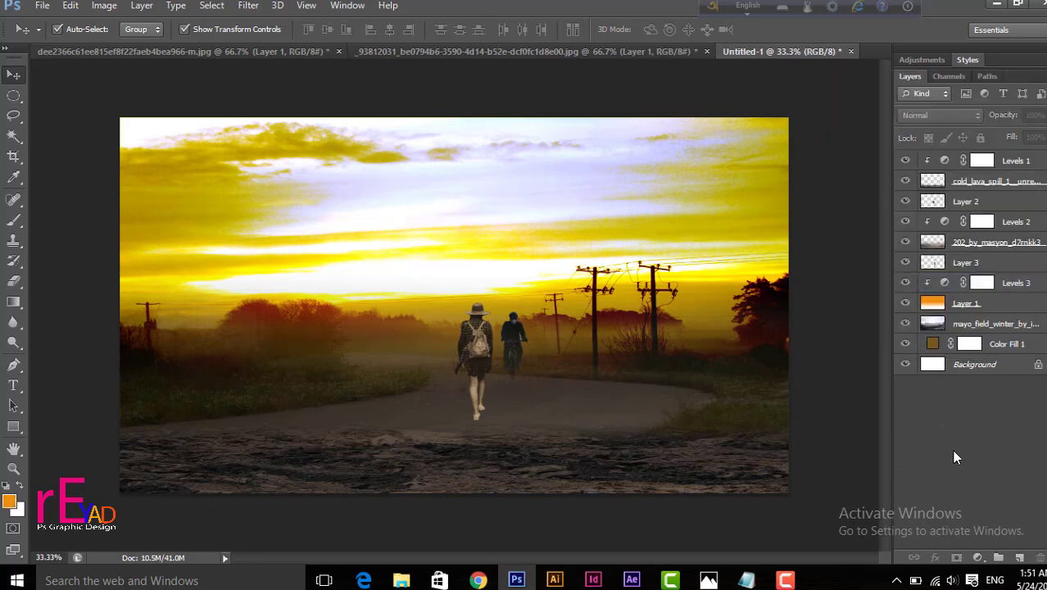
- Darken the cold_lava_spill foreground with another clipped Levels adjustment, lowering the white output level to about 83
click(750, 488)
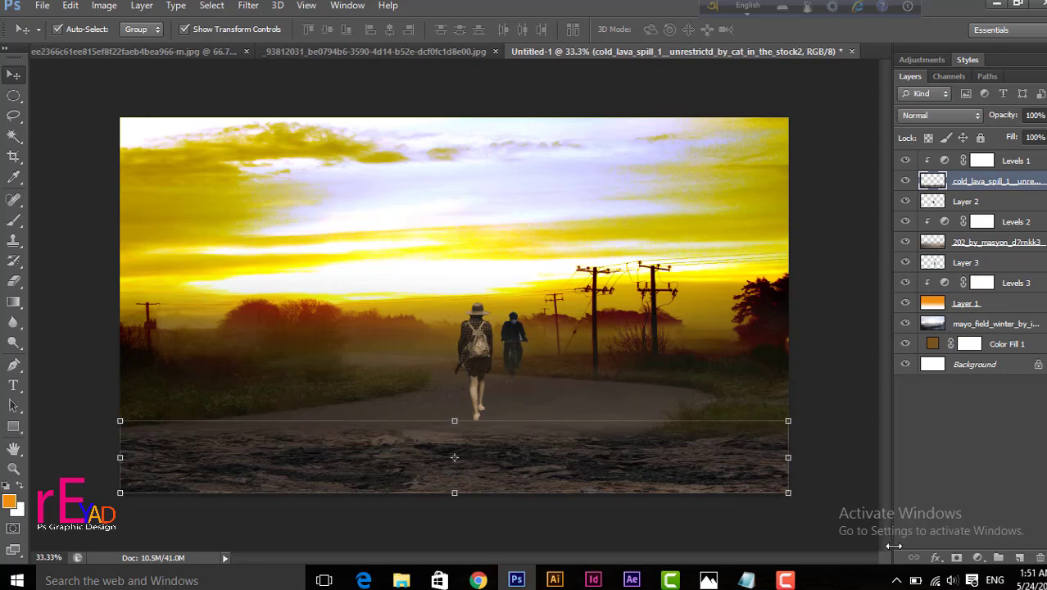
click(977, 558)
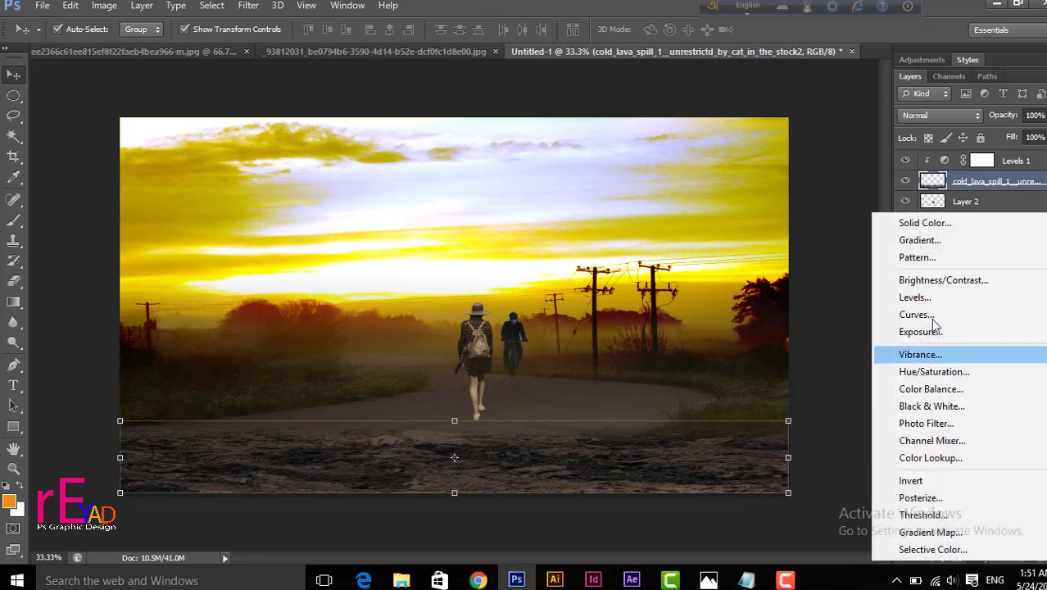
click(932, 297)
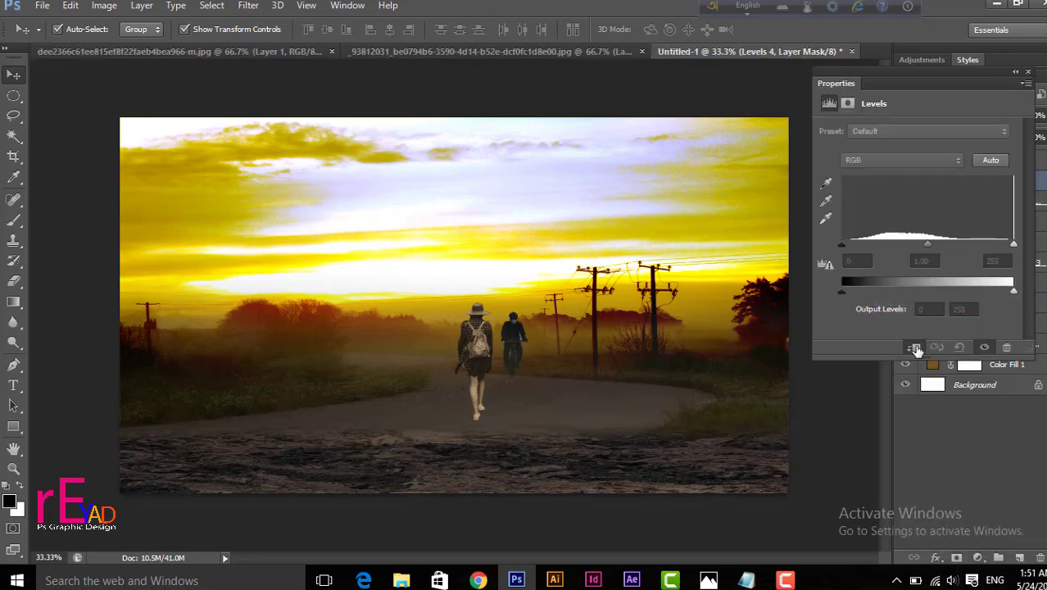
click(915, 349)
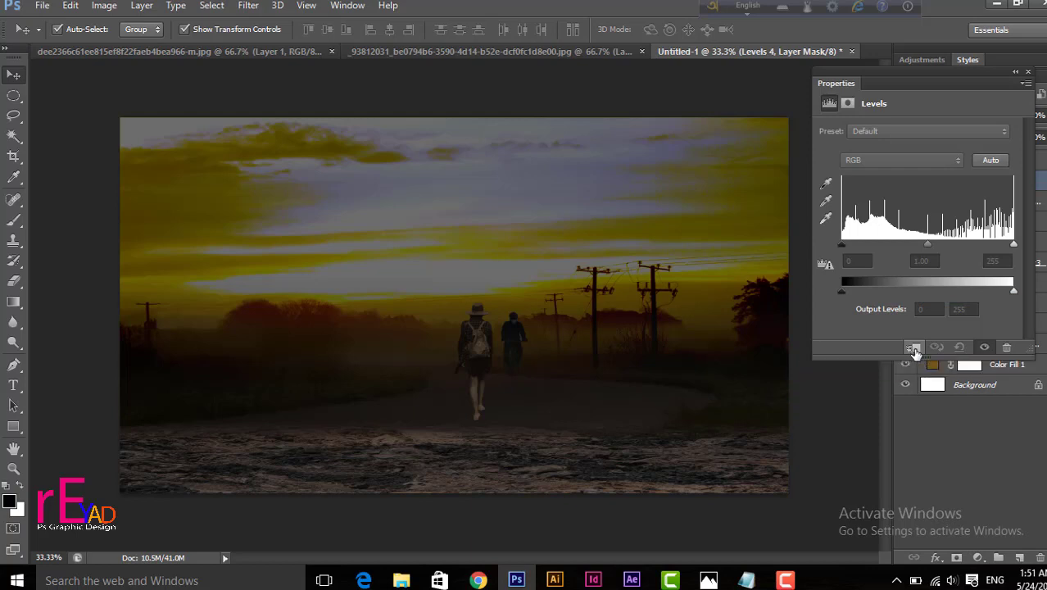
click(914, 350)
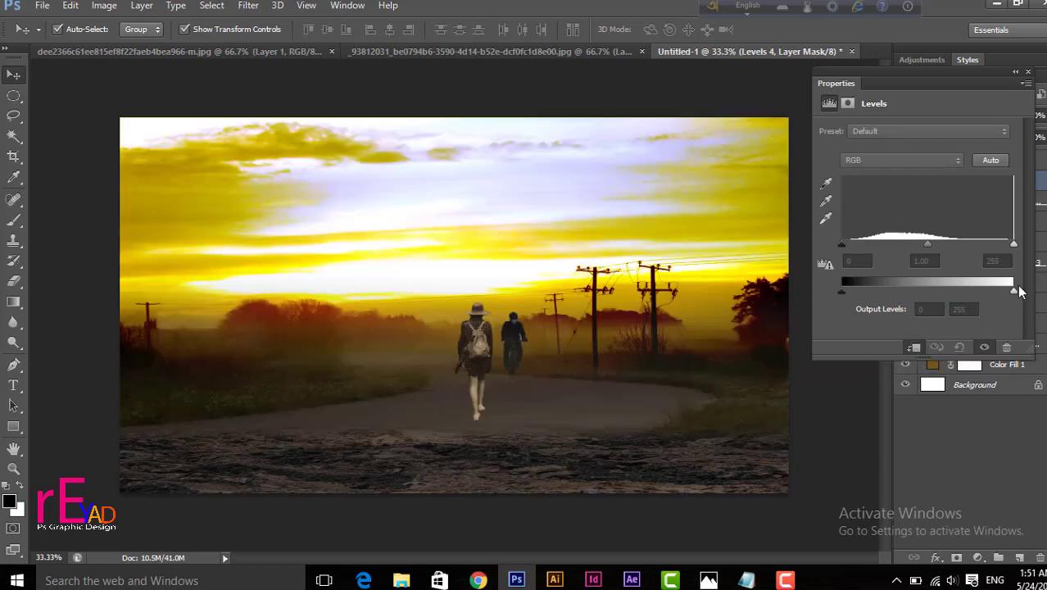
drag(1019, 287, 912, 290)
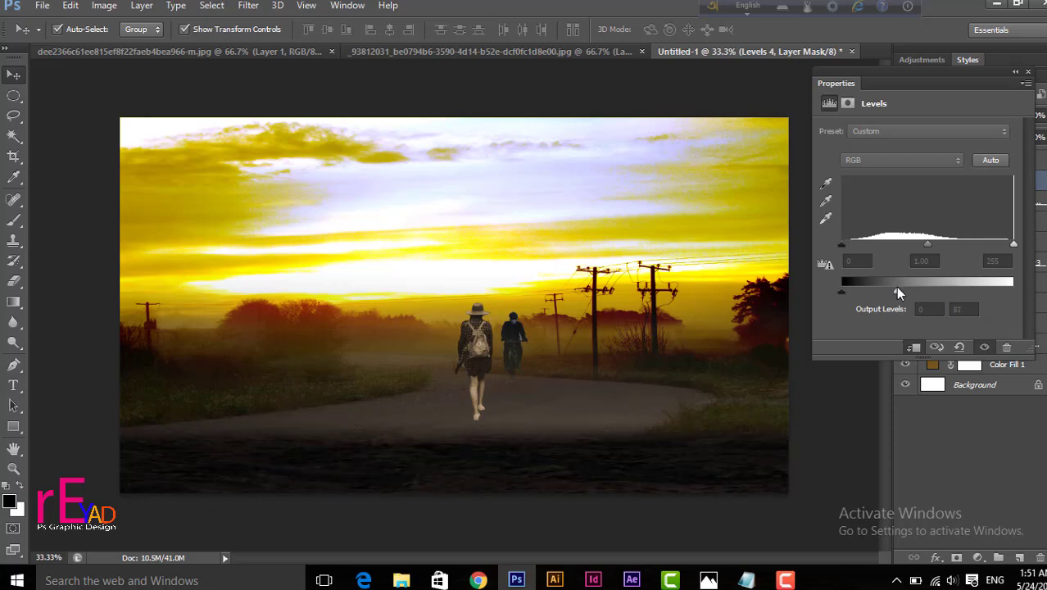
click(1027, 72)
- Add a clipped Levels adjustment directly above the 202_by_masyon road layer with the white output level at about 148
click(621, 422)
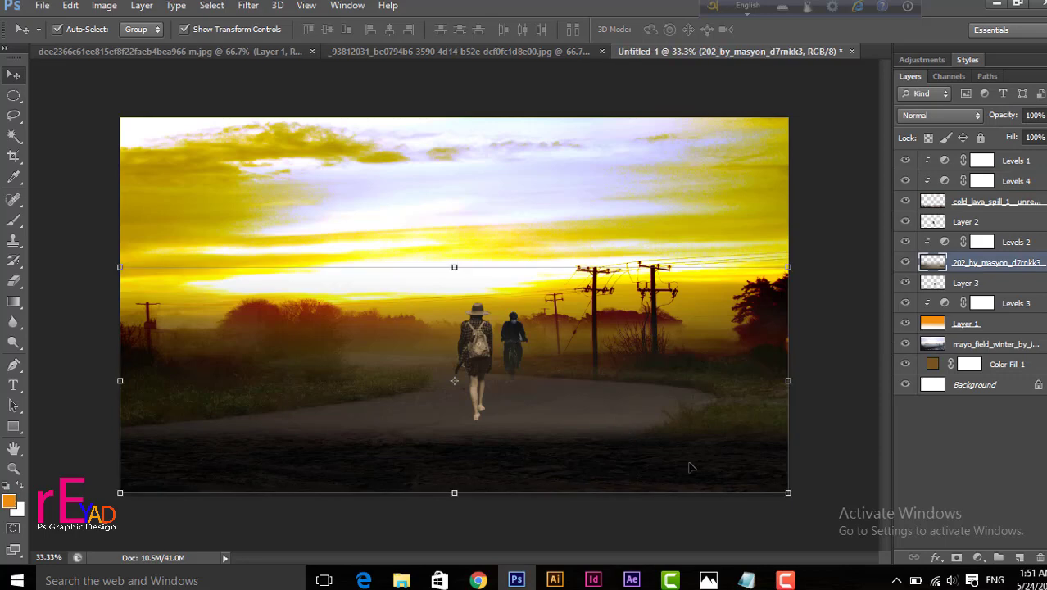
click(977, 558)
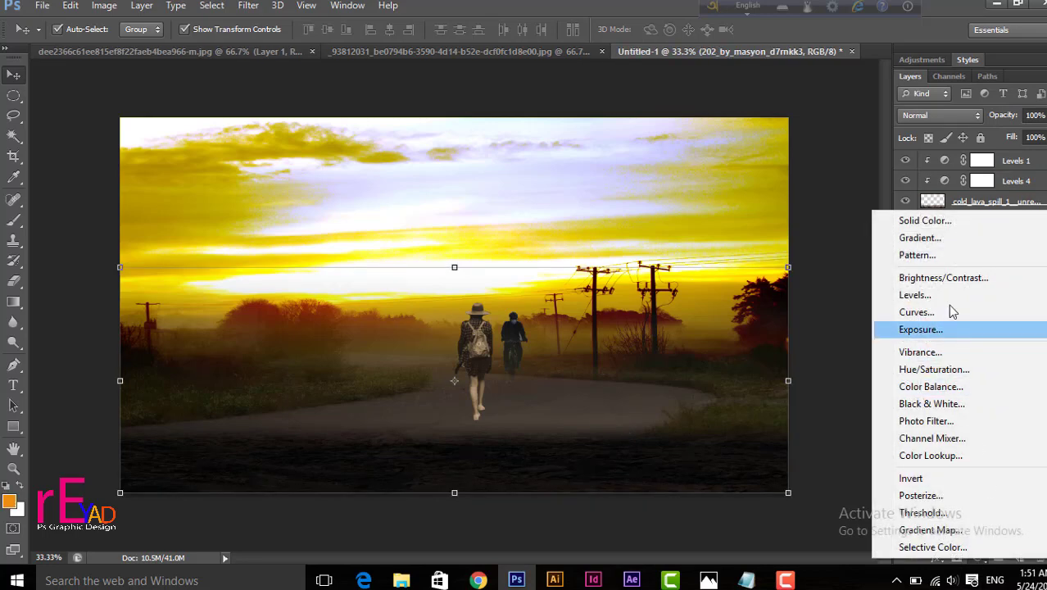
click(921, 295)
drag(1013, 291, 953, 291)
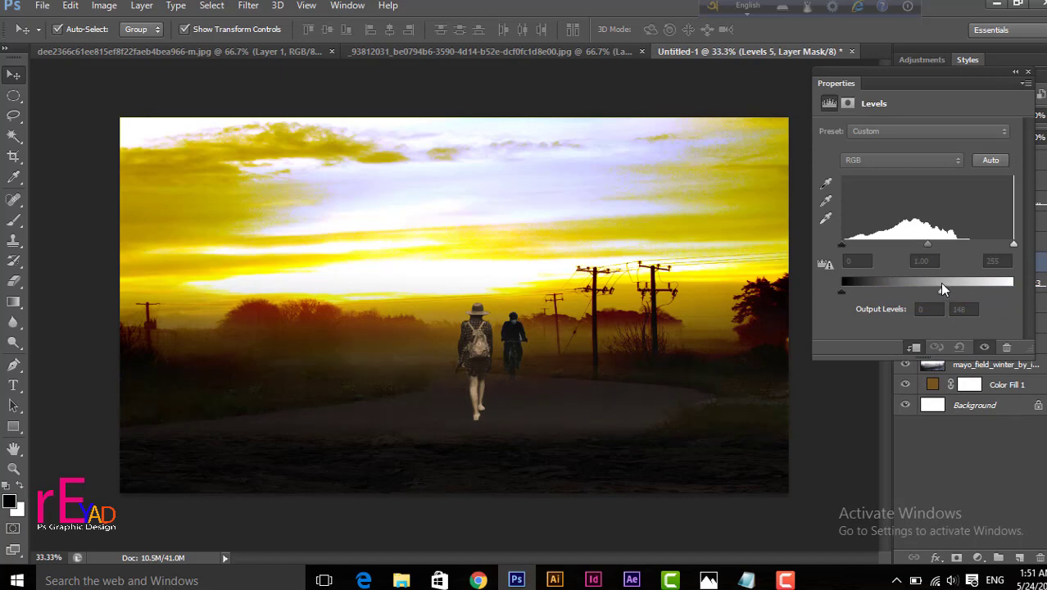
click(1028, 75)
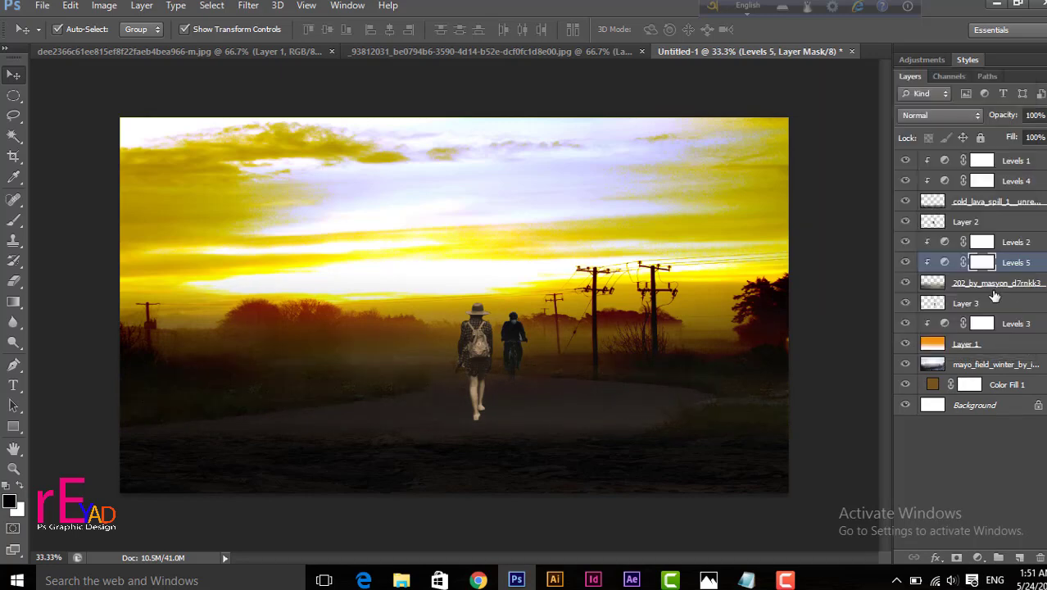
- Darken the woman's Layer 2 with a clipped Levels adjustment, lowering the white output level to about 148
click(964, 310)
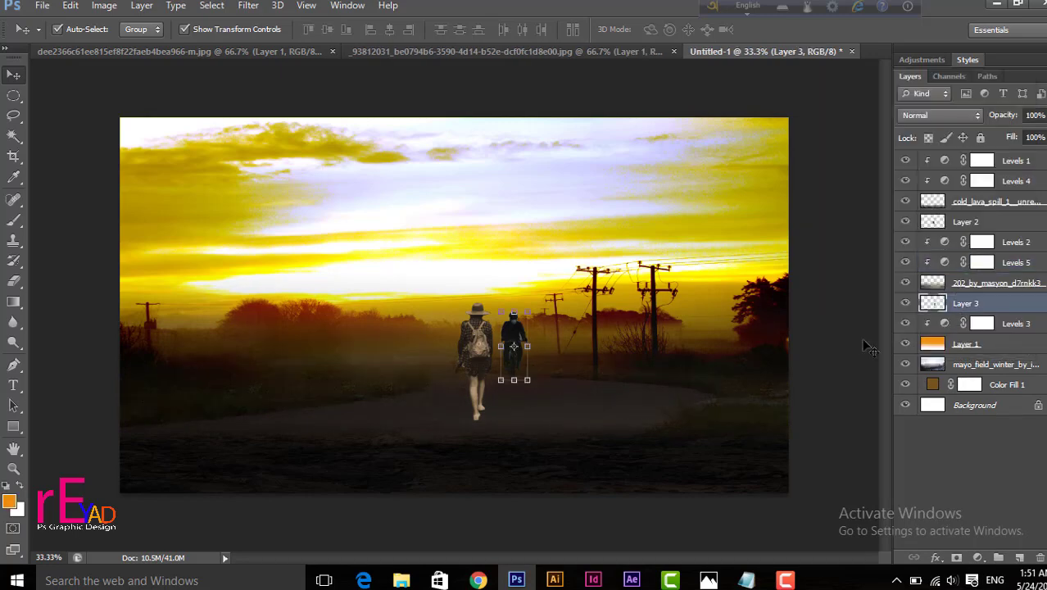
click(473, 347)
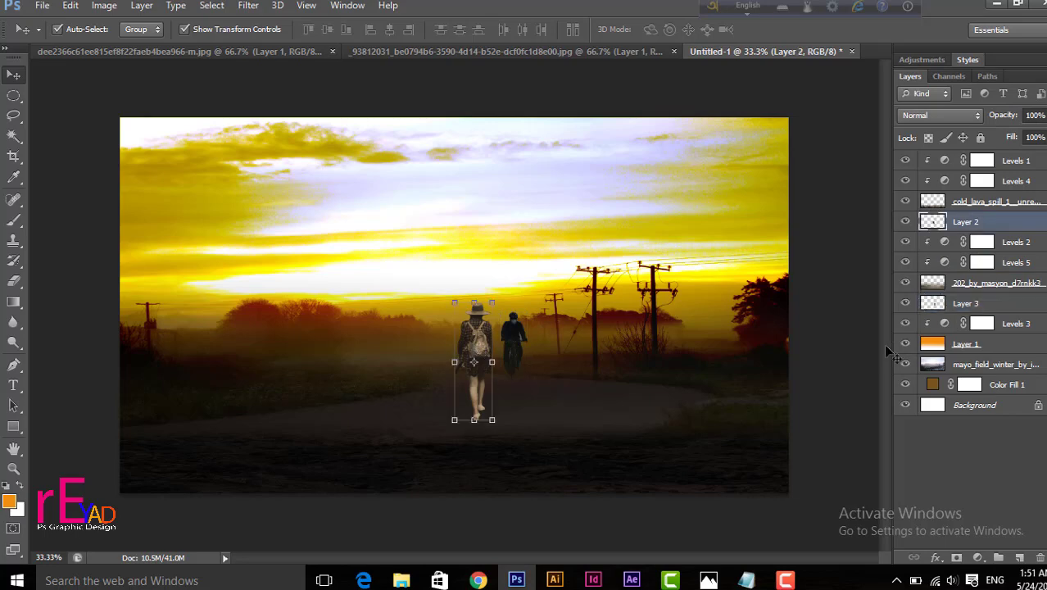
click(980, 558)
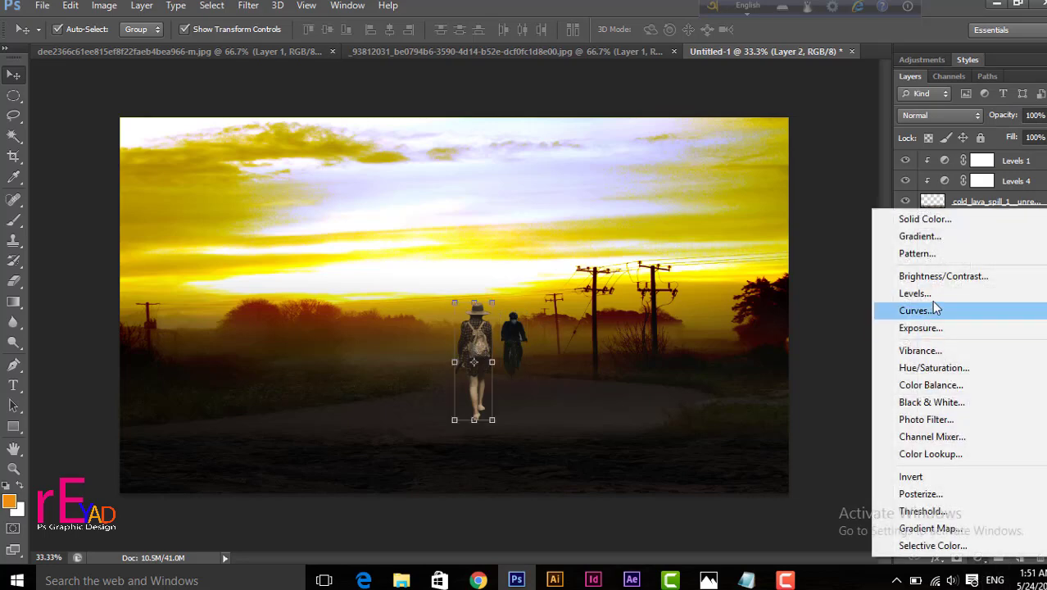
click(932, 297)
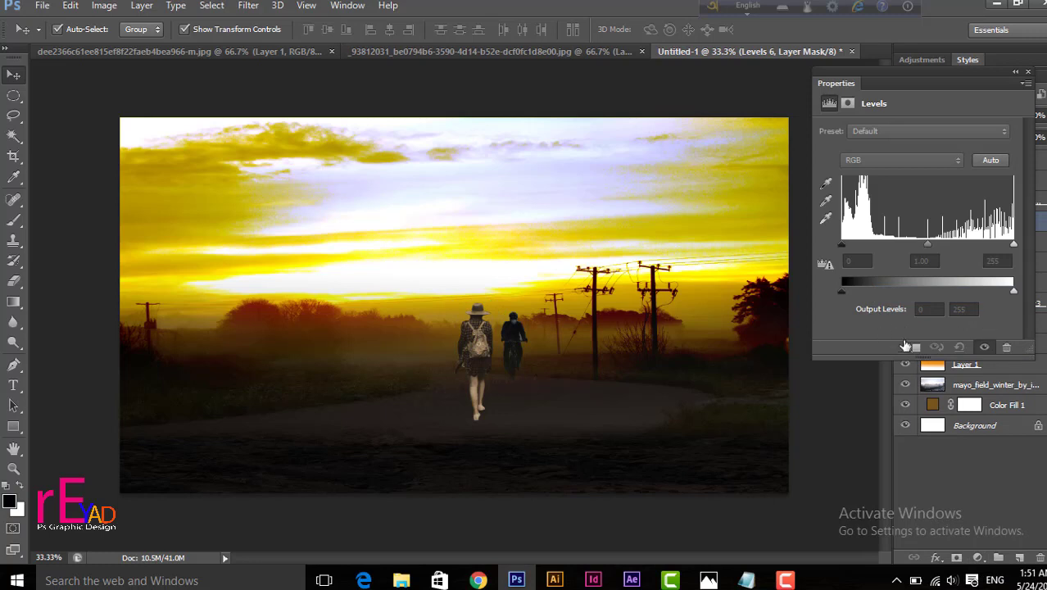
click(911, 346)
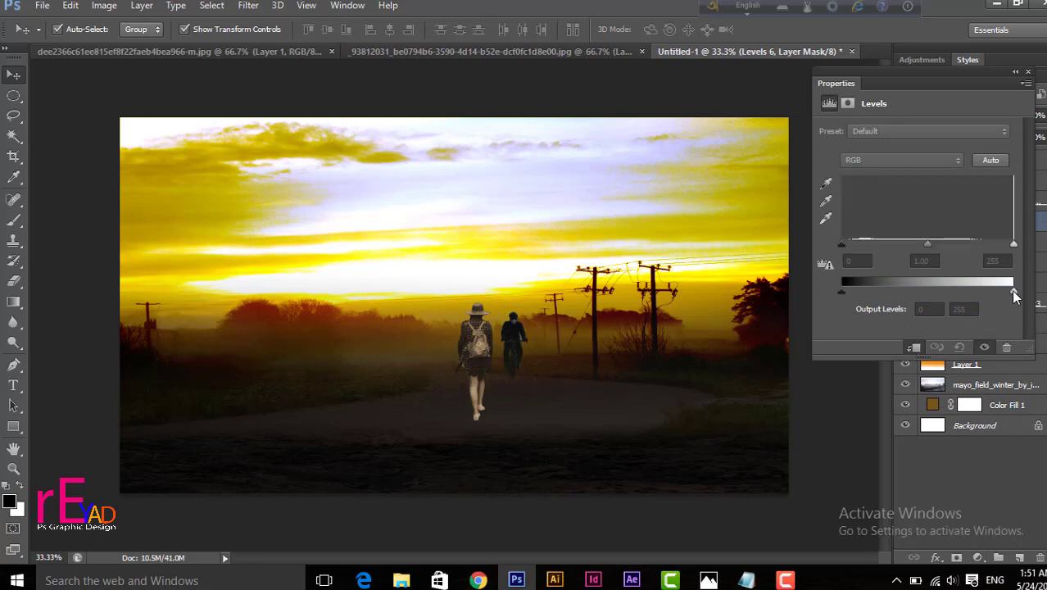
drag(1015, 294, 976, 283)
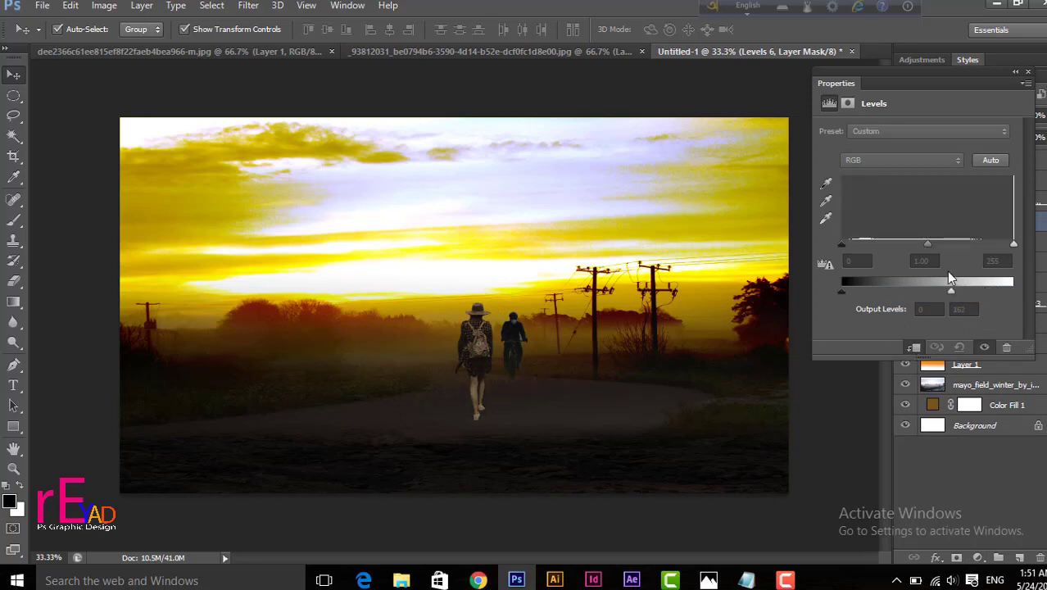
drag(943, 276, 941, 278)
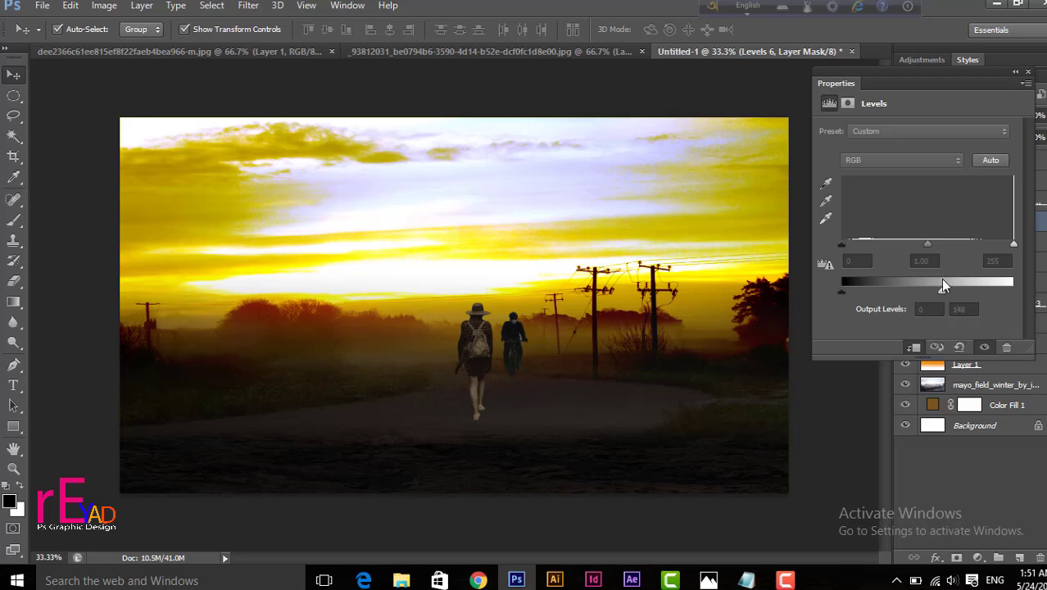